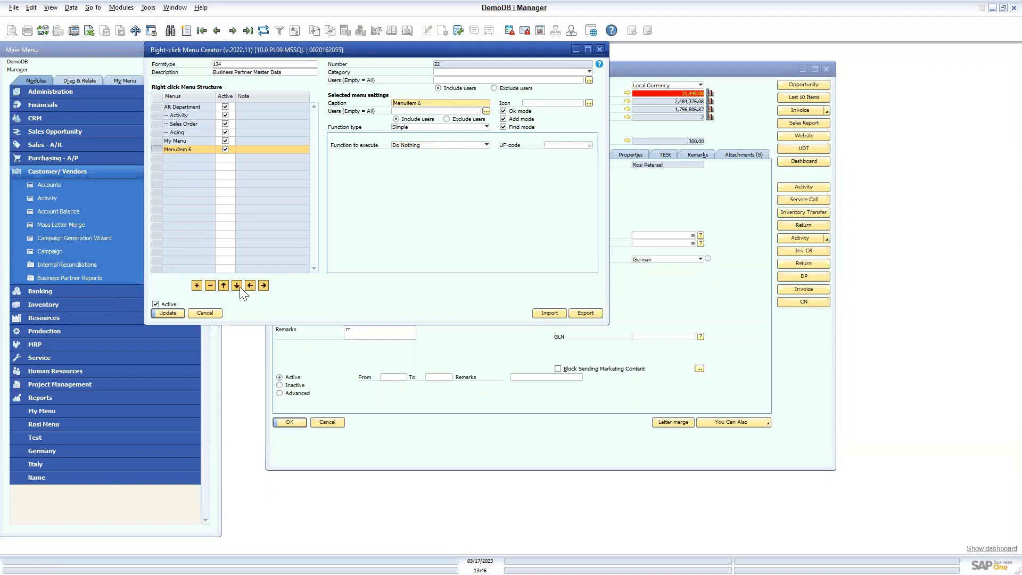
- Nest the new menu item under My Menu as a Down Payment function, and run it from the customer record's context menu
{"action": "left_click", "coordinate": [264, 286]}
{"action": "left_click", "coordinate": [444, 144]}
{"action": "left_click", "coordinate": [442, 324]}
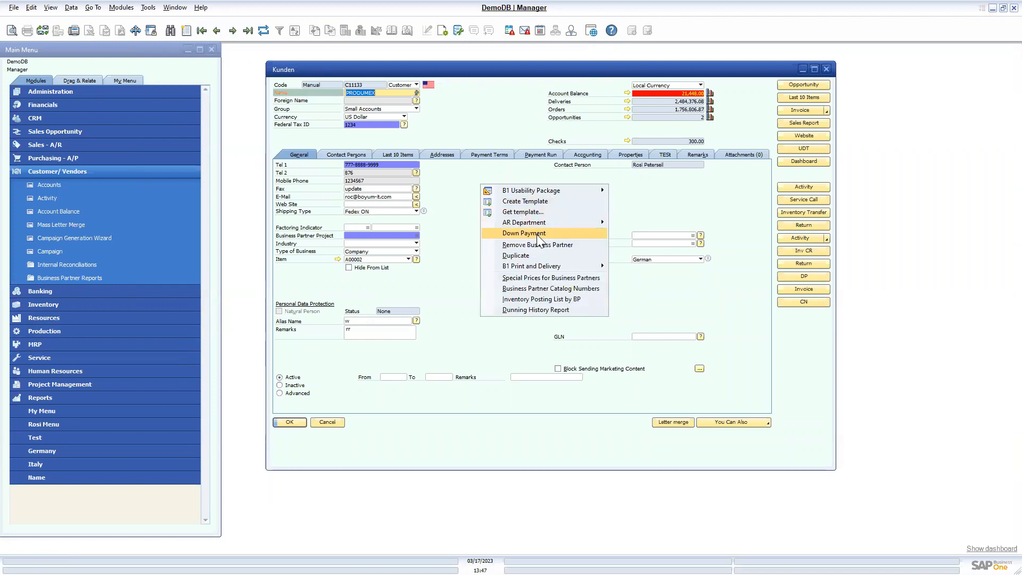
{"action": "left_click", "coordinate": [537, 235]}
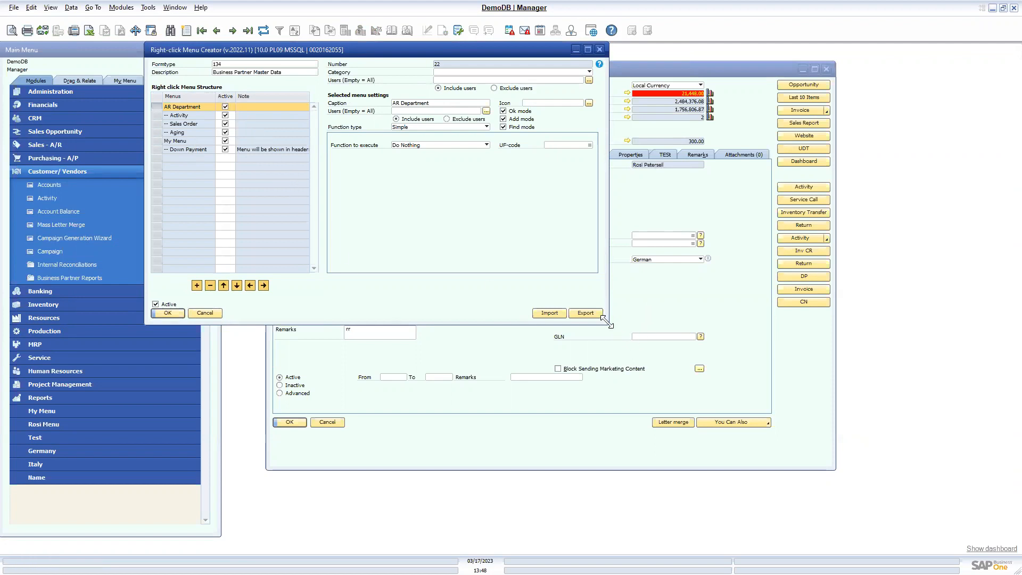
- Add another item under My Menu after Down Payment, with the function and caption Return
{"action": "left_click_drag", "start_coordinate": [606, 322], "coordinate": [800, 356]}
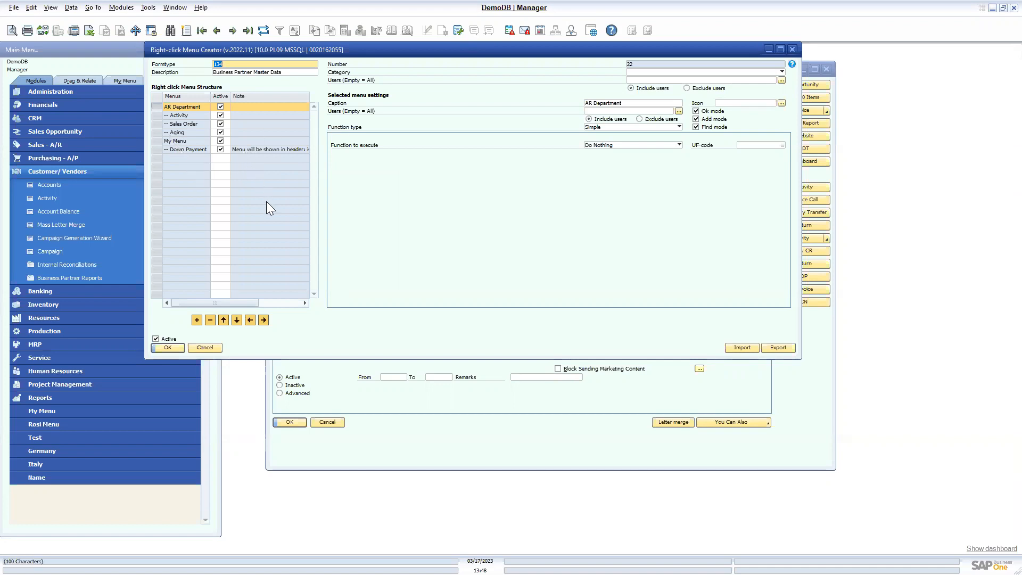
{"action": "left_click", "coordinate": [194, 148]}
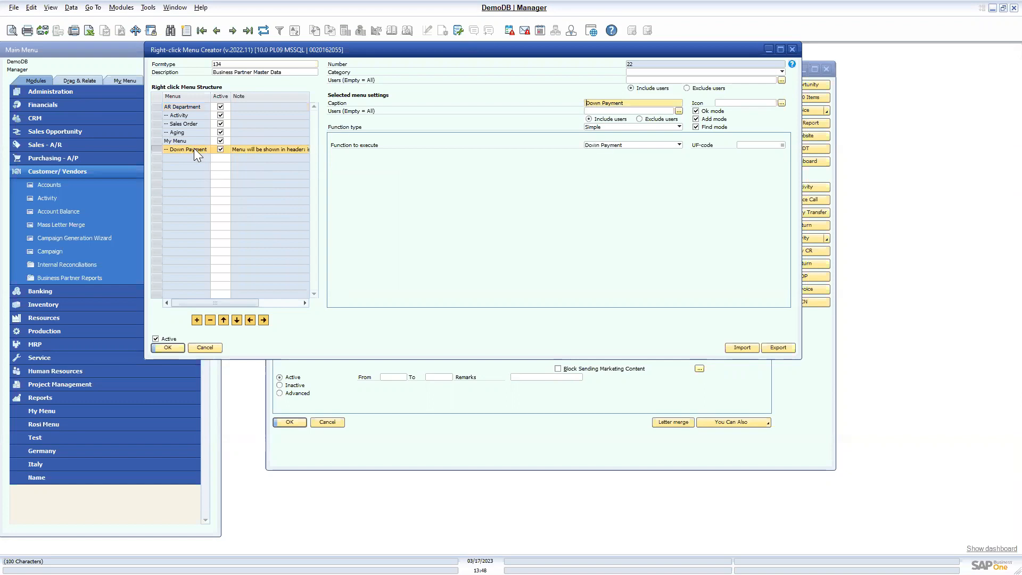
{"action": "left_click", "coordinate": [197, 320]}
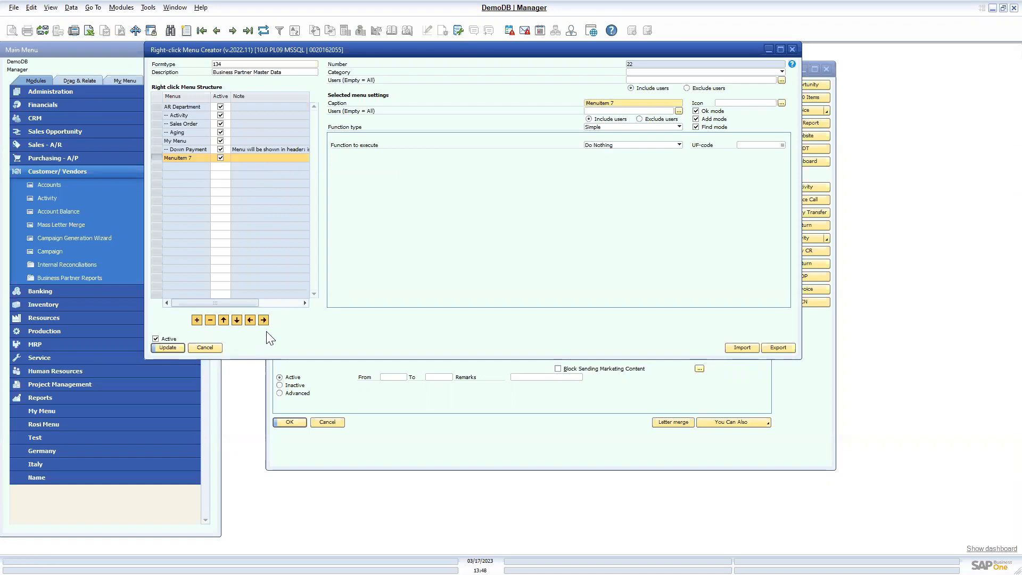
{"action": "left_click_drag", "start_coordinate": [801, 359], "coordinate": [648, 336]}
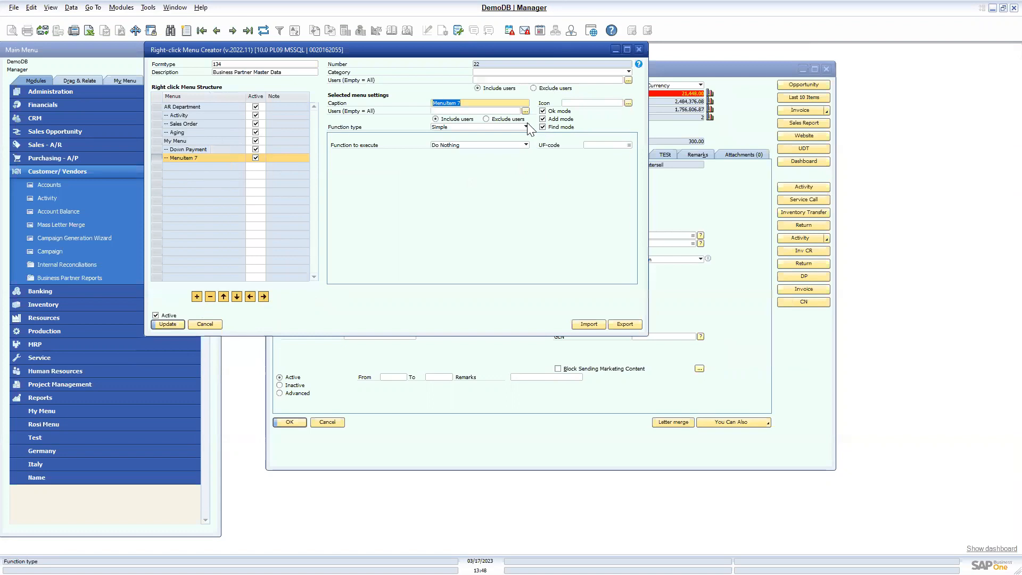
{"action": "left_click", "coordinate": [525, 145]}
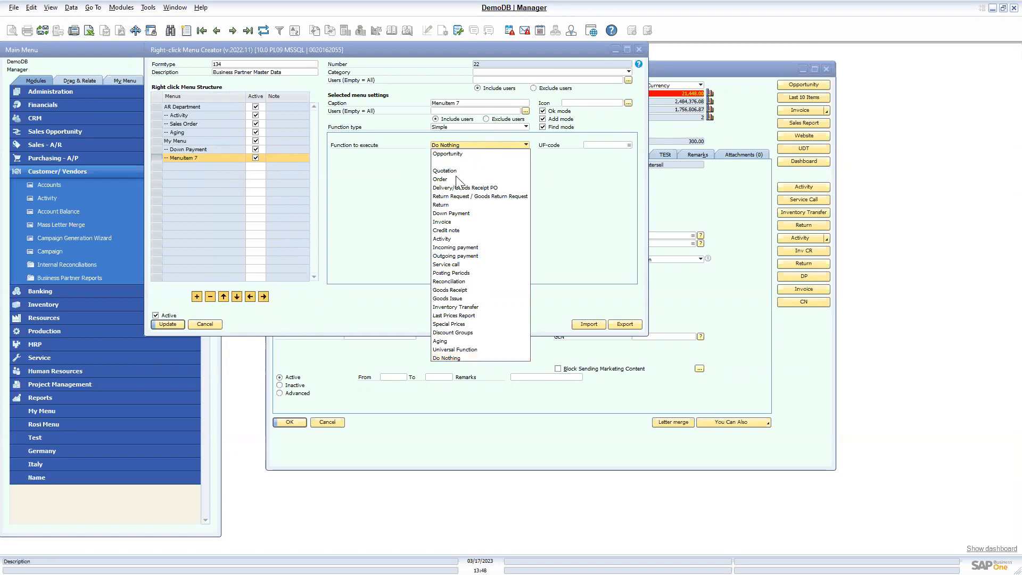
{"action": "left_click", "coordinate": [456, 205]}
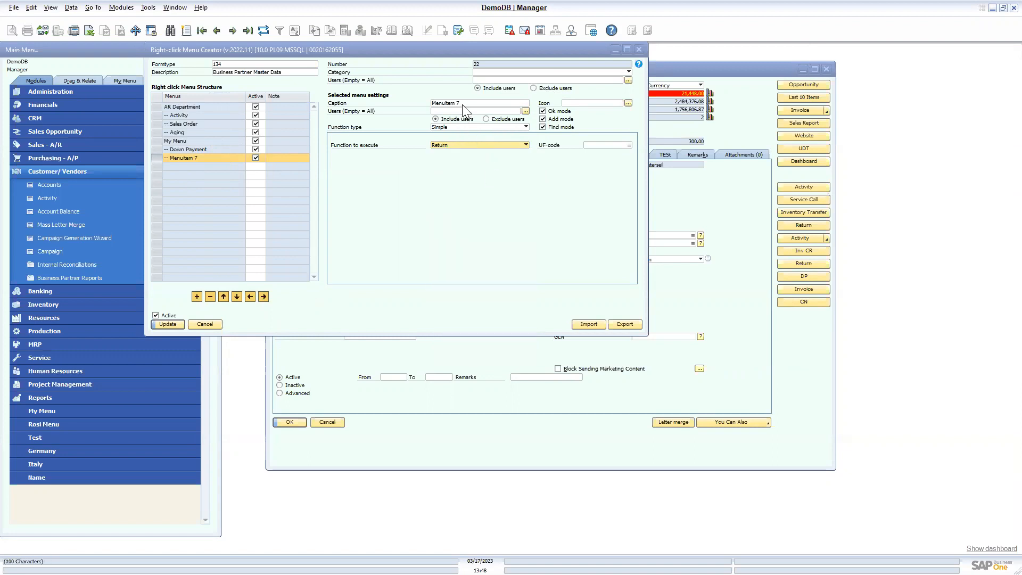
{"action": "left_click", "coordinate": [462, 104]}
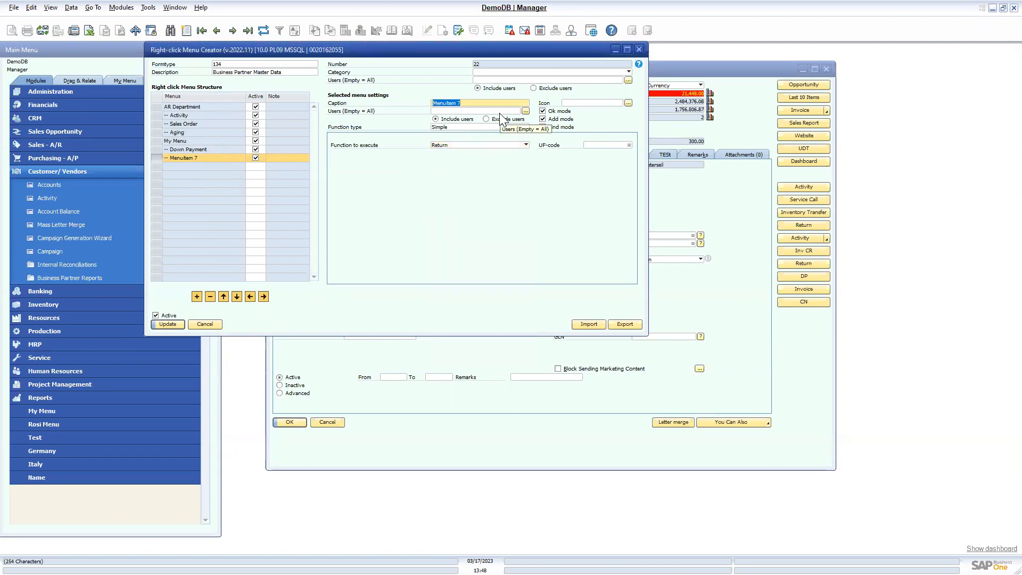
- Add a further item under My Menu and set its function to Universal Function
{"action": "left_click", "coordinate": [197, 297]}
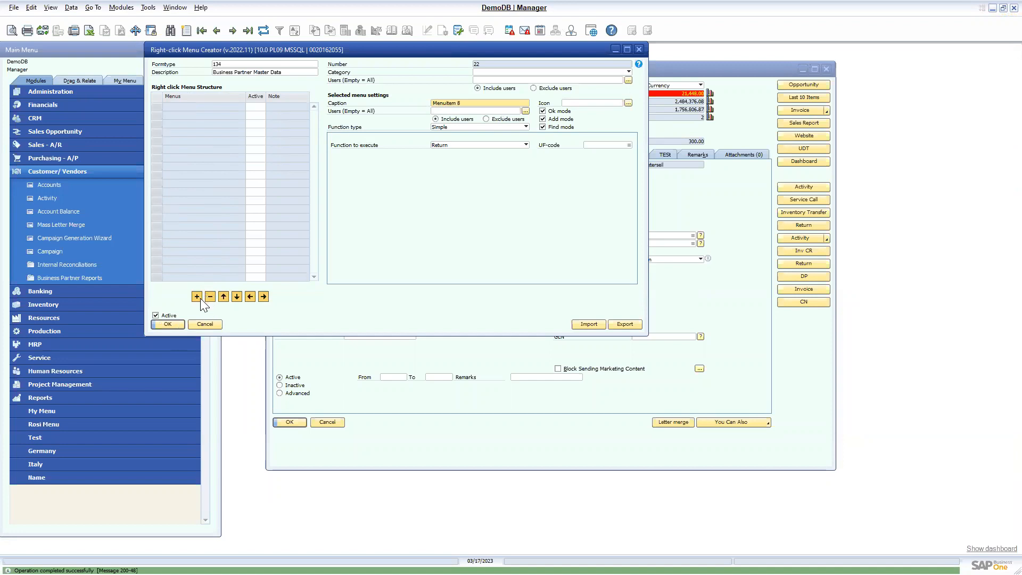
{"action": "left_click", "coordinate": [263, 296]}
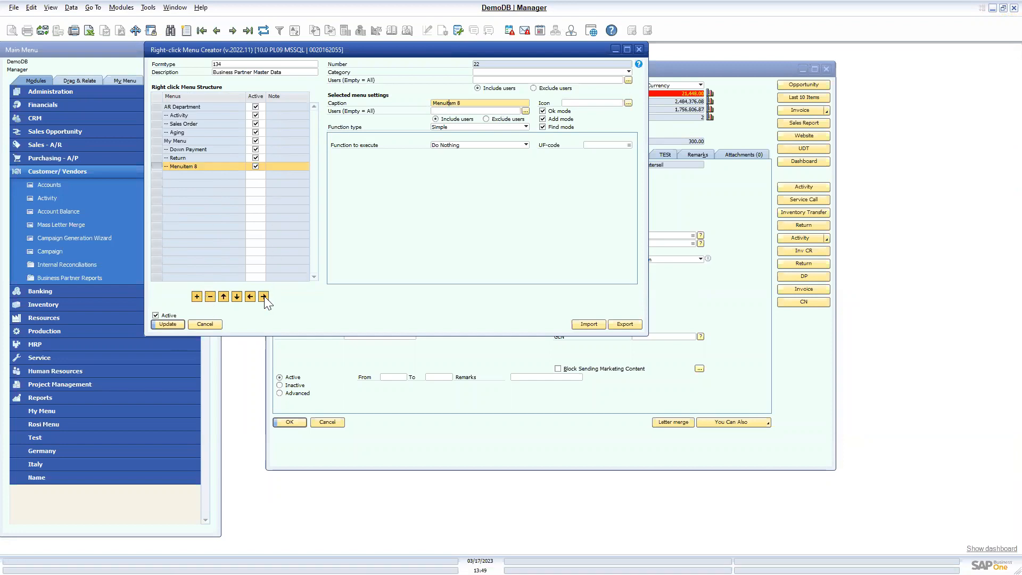
{"action": "left_click", "coordinate": [525, 145]}
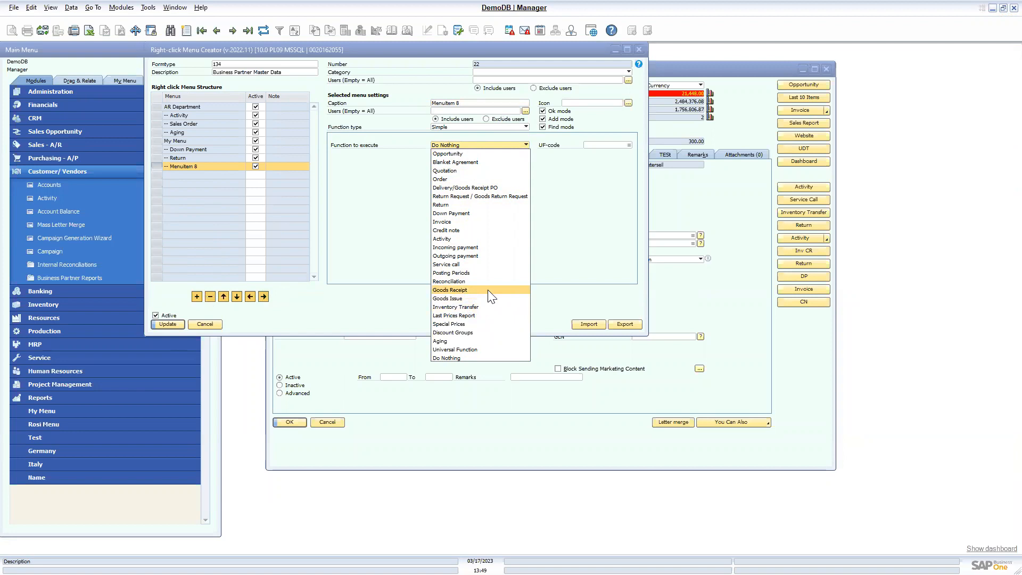
{"action": "left_click", "coordinate": [478, 349]}
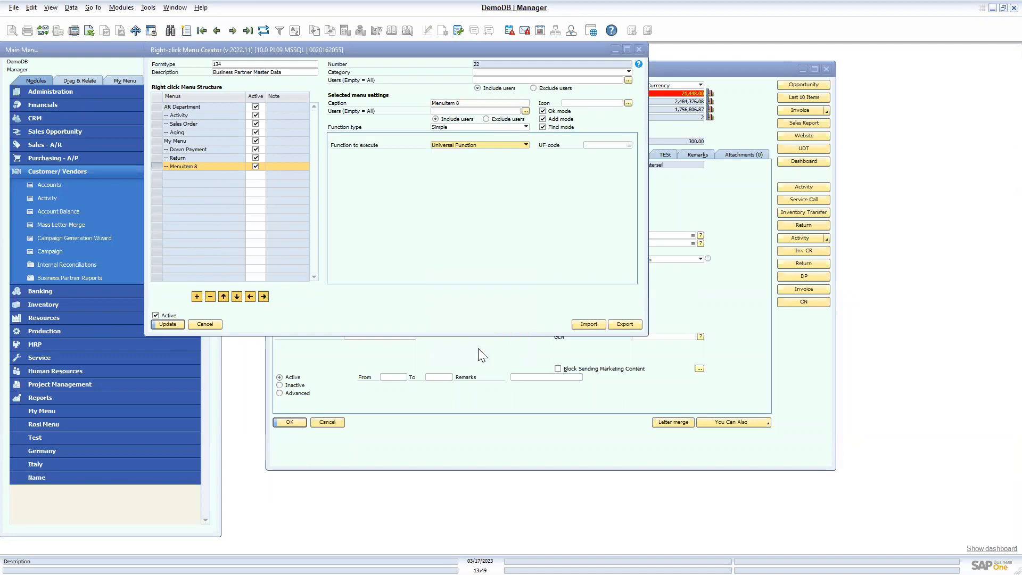
- Open the list of universal functions for the UF-code, sort it by name and look through the entries
{"action": "left_click", "coordinate": [591, 145]}
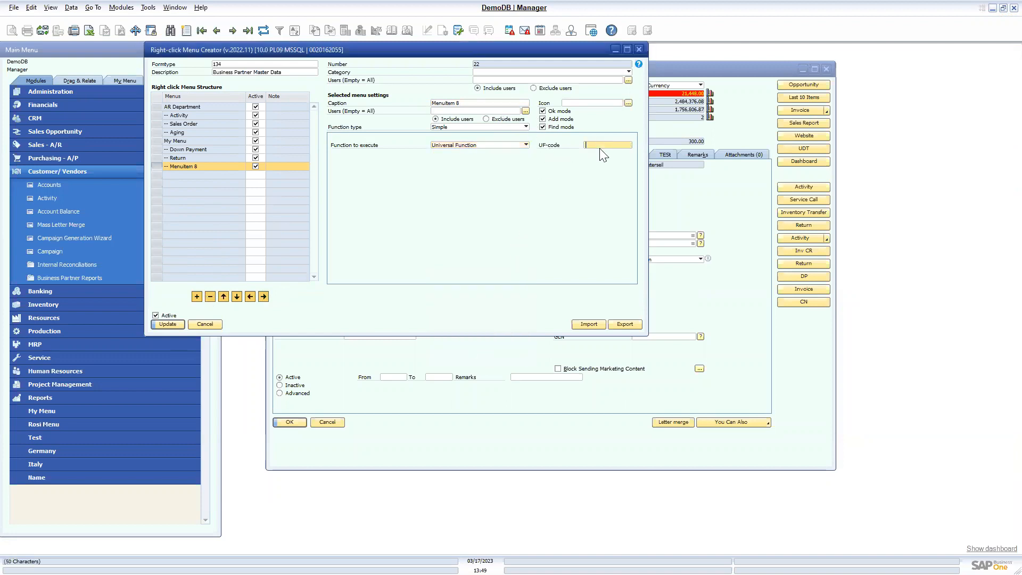
{"action": "left_click", "coordinate": [627, 145]}
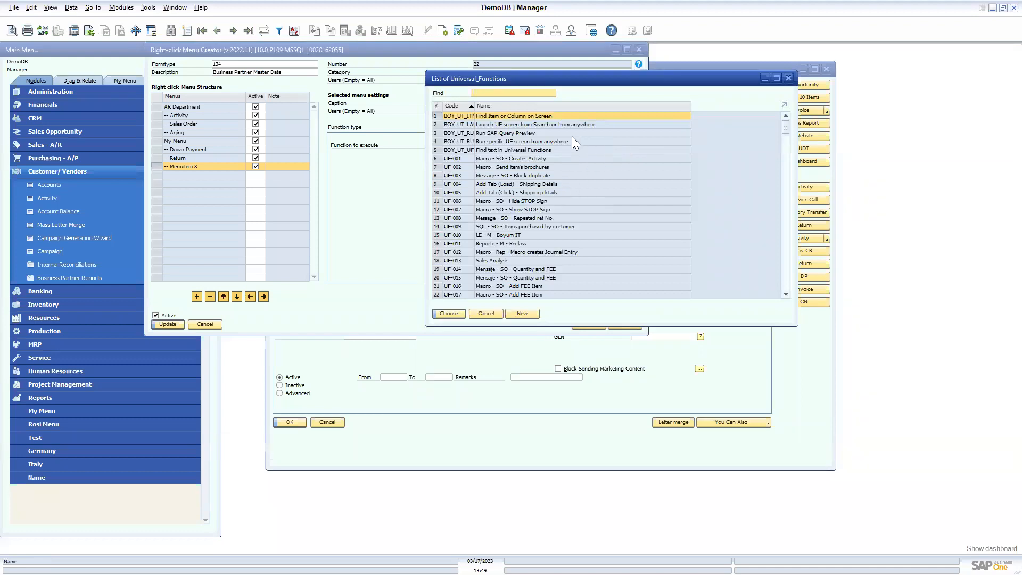
{"action": "left_click", "coordinate": [507, 106]}
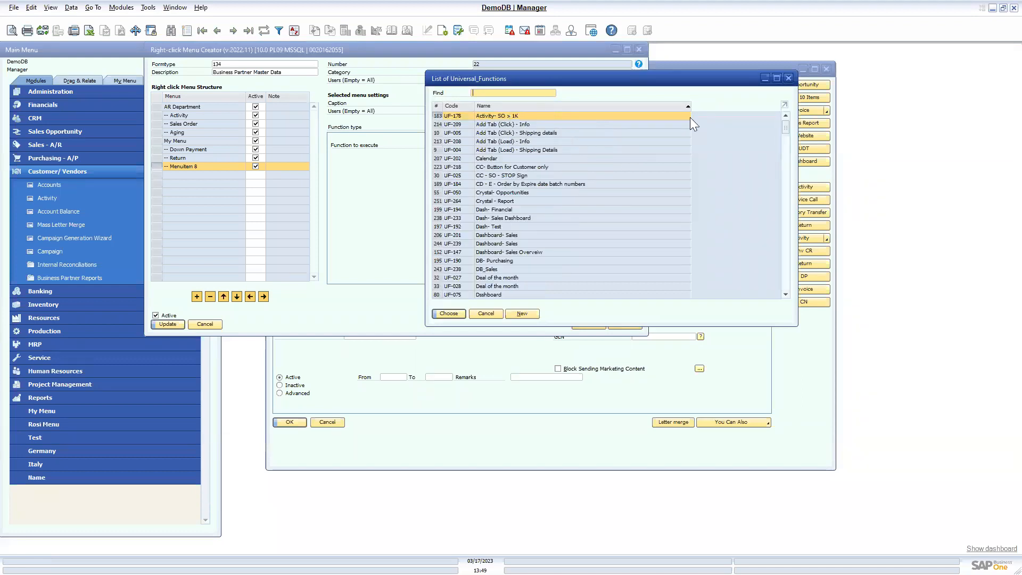
{"action": "left_click_drag", "start_coordinate": [786, 128], "coordinate": [793, 149]}
{"action": "scroll", "coordinate": [578, 166], "scroll_direction": "up", "scroll_amount": 2}
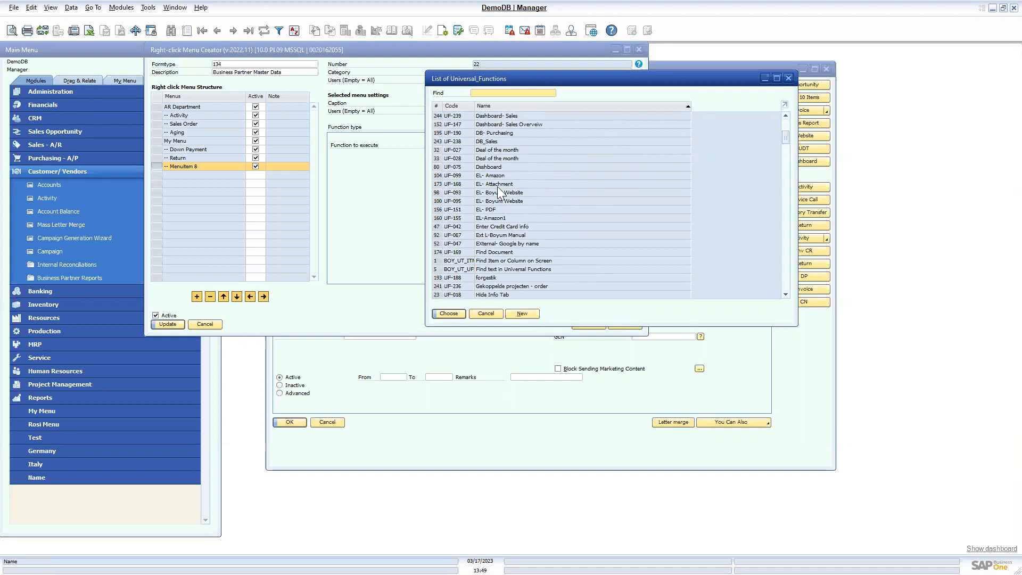
{"action": "left_click_drag", "start_coordinate": [532, 79], "coordinate": [449, 79]}
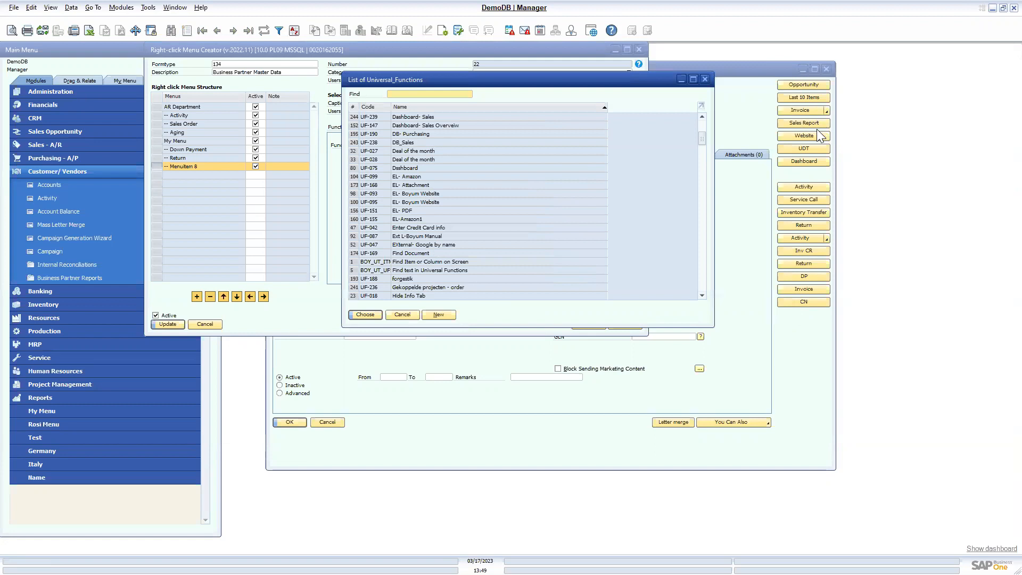
- Open the customer form's button configuration, examine the functions assigned to its buttons, and close it without changes
{"action": "right_click", "coordinate": [812, 137]}
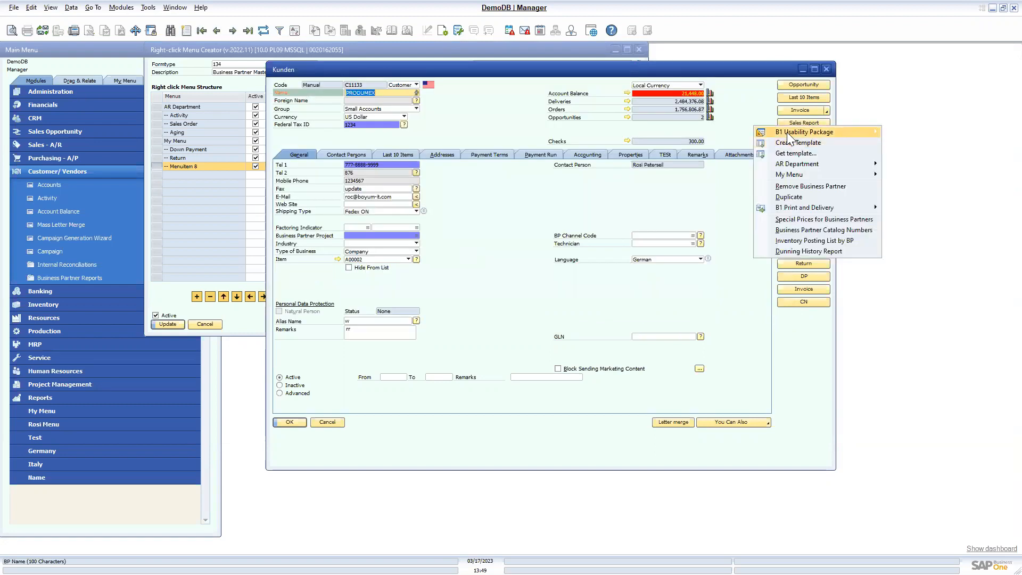
{"action": "mouse_move", "coordinate": [799, 132]}
{"action": "left_click", "coordinate": [710, 172]}
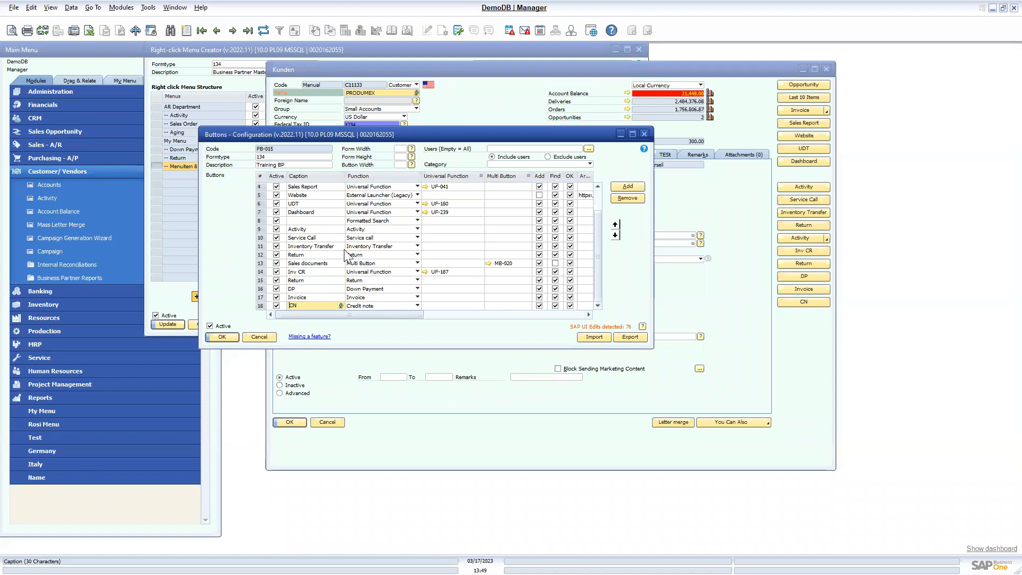
{"action": "left_click", "coordinate": [407, 197]}
{"action": "left_click", "coordinate": [481, 303]}
{"action": "scroll", "coordinate": [406, 244], "scroll_direction": "up", "scroll_amount": 1}
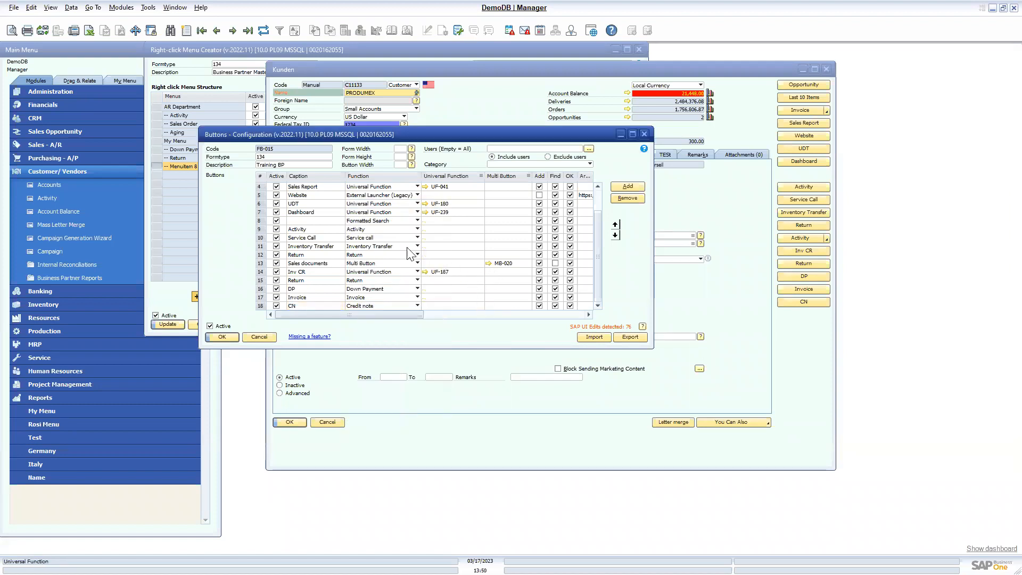
{"action": "left_click", "coordinate": [259, 337]}
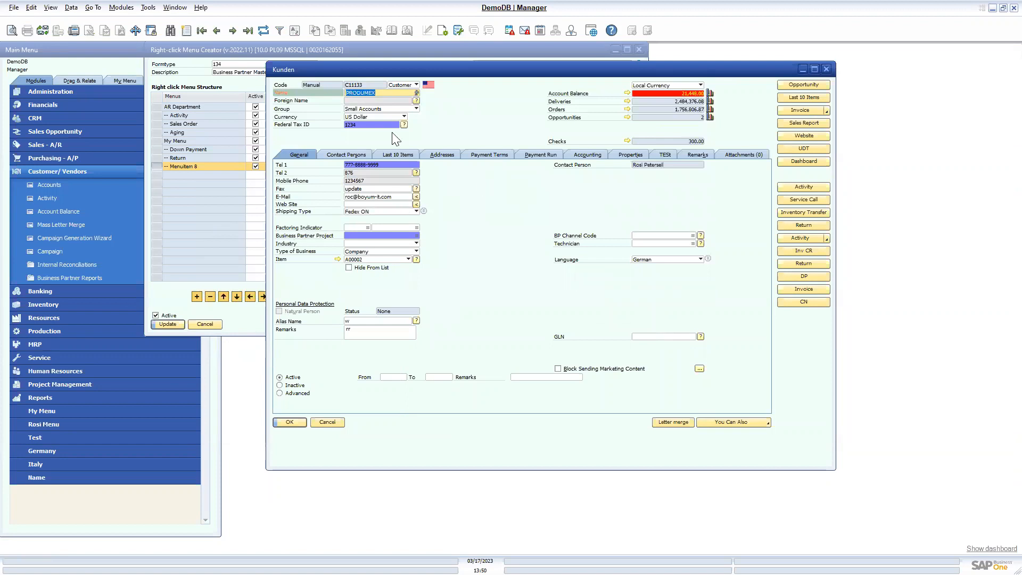
- Assign universal function UF-047 (External- Google by name) to the new item under My Menu
{"action": "left_click", "coordinate": [221, 80]}
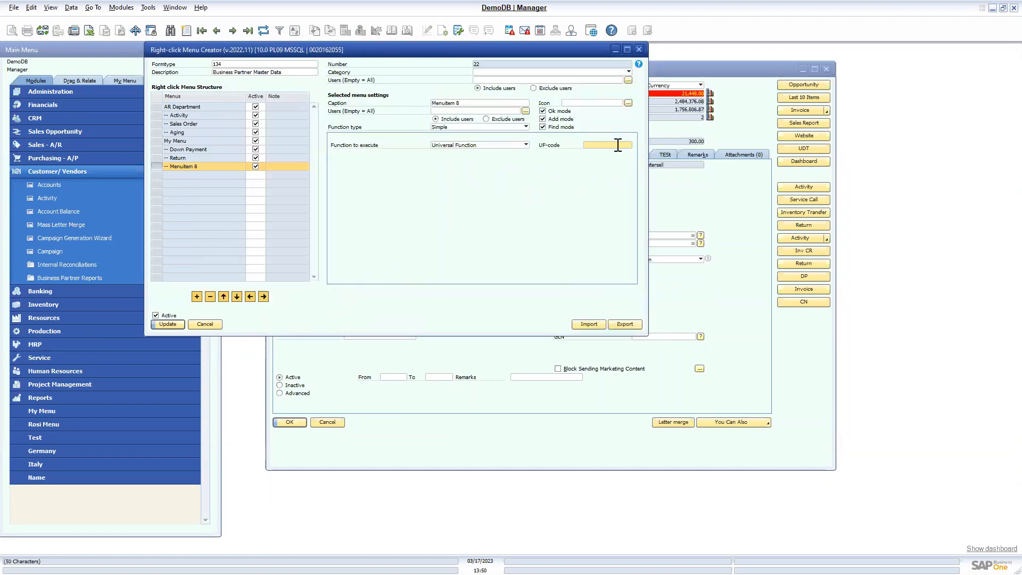
{"action": "key", "text": "Tab"}
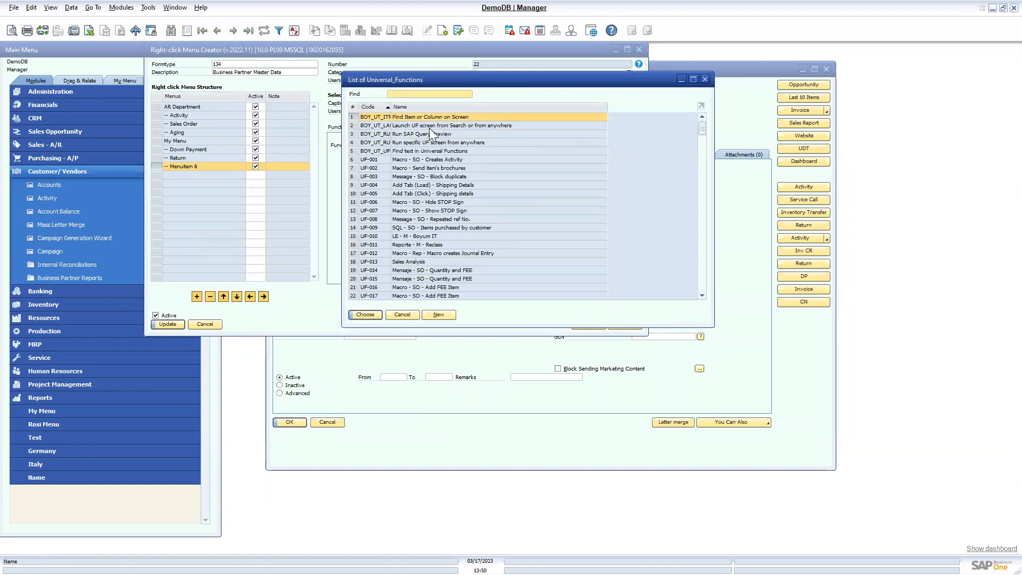
{"action": "scroll", "coordinate": [446, 168], "scroll_direction": "down", "scroll_amount": 1}
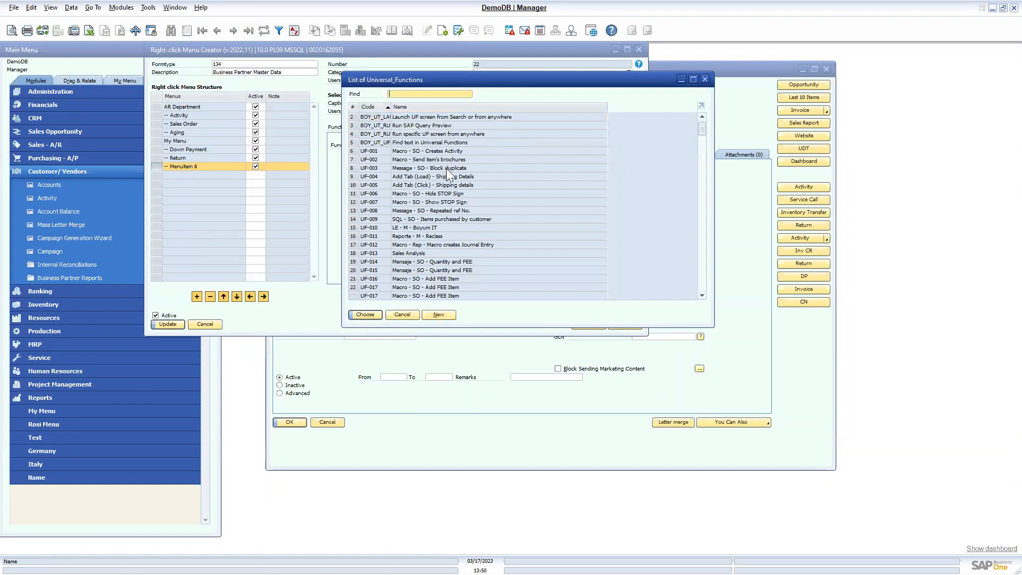
{"action": "left_click", "coordinate": [439, 107]}
{"action": "left_click_drag", "start_coordinate": [702, 131], "coordinate": [702, 140]}
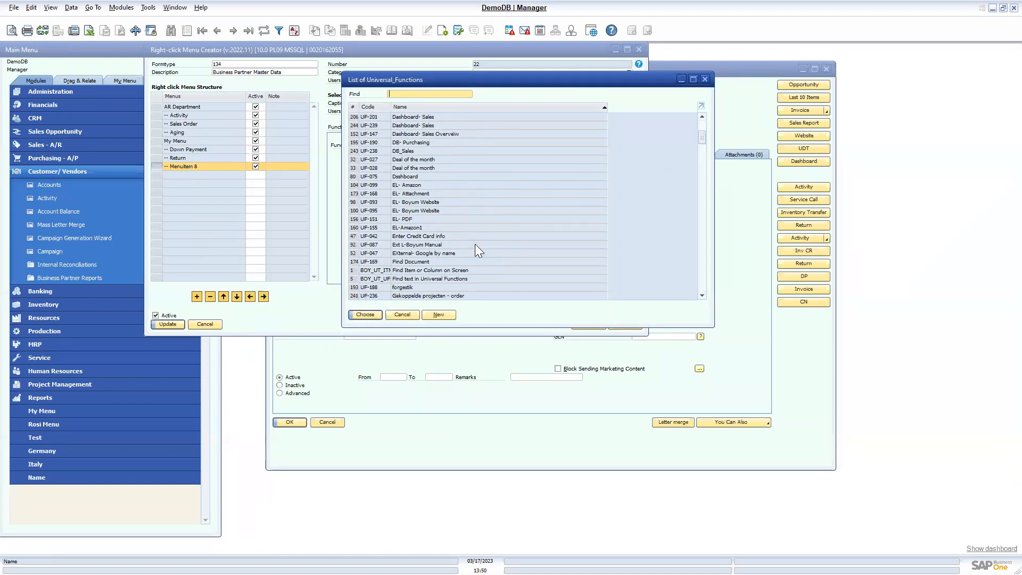
{"action": "double_click", "coordinate": [454, 254]}
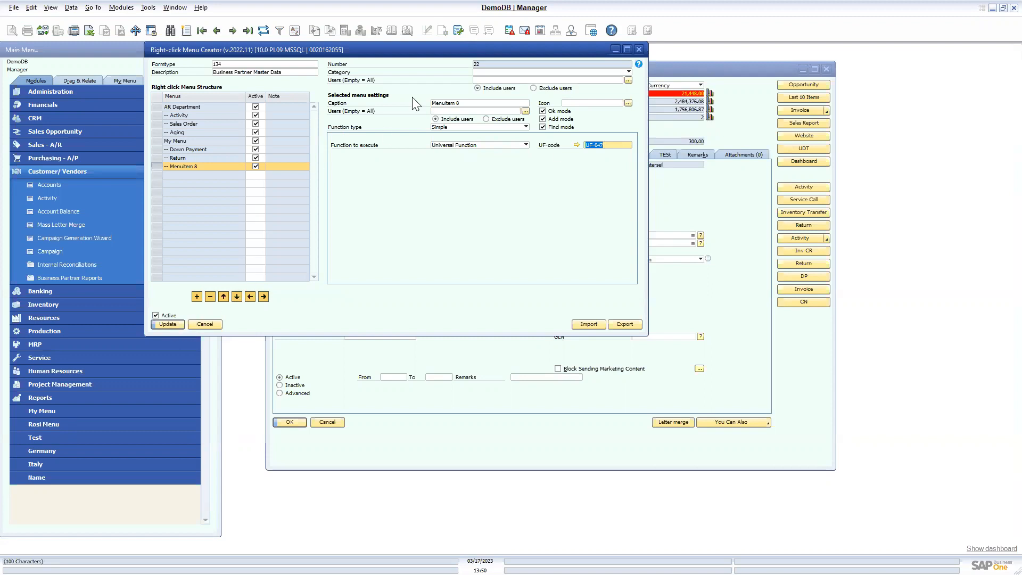
- Caption the universal function item External L, save the menu structure and close the creator
{"action": "left_click", "coordinate": [462, 103]}
{"action": "type", "text": "External L"}
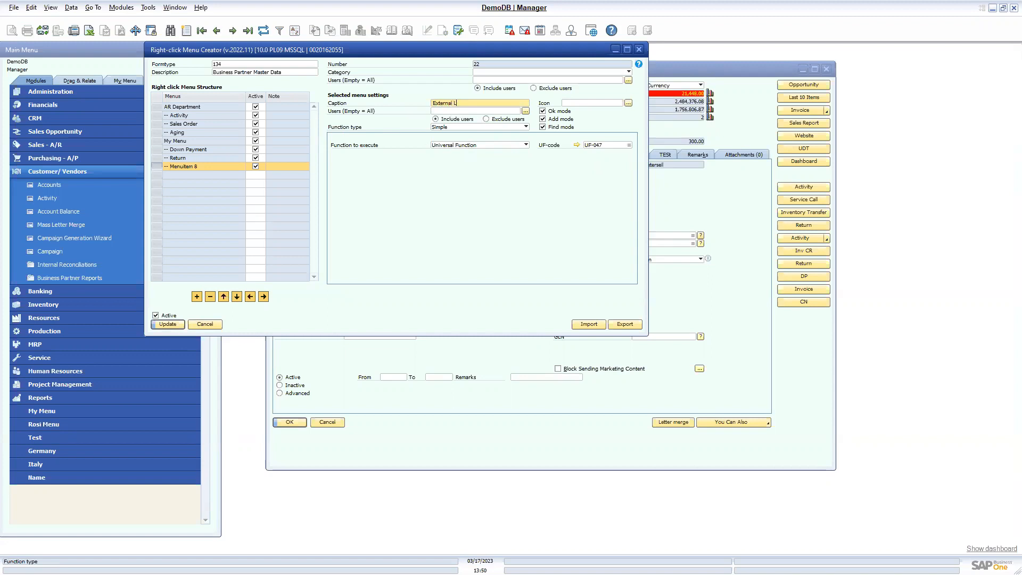
{"action": "left_click", "coordinate": [173, 323]}
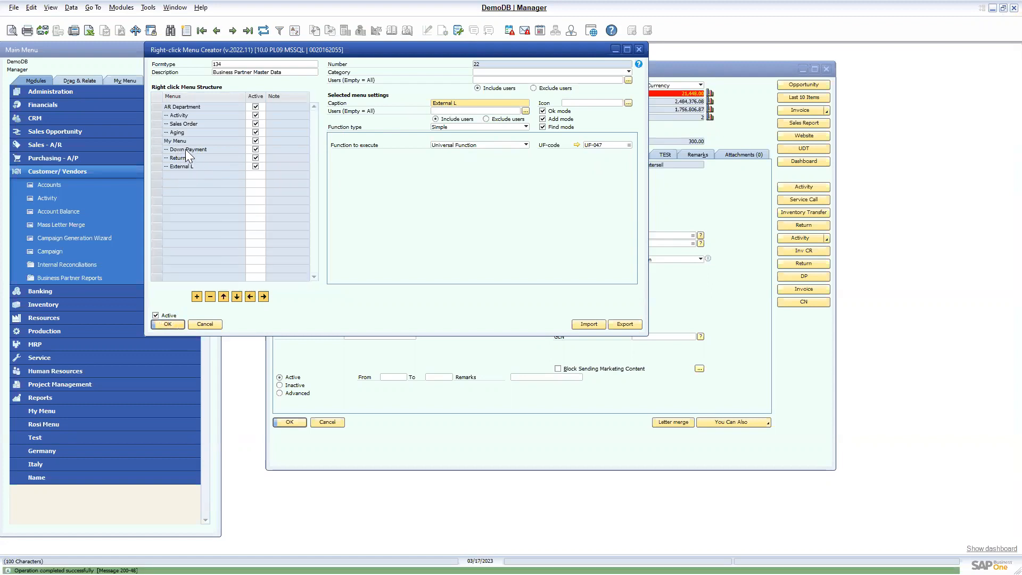
{"action": "left_click", "coordinate": [178, 323]}
- Test the Down Payment entry of My Menu on the customer record, and close the resulting down payment invoice
{"action": "right_click", "coordinate": [488, 208]}
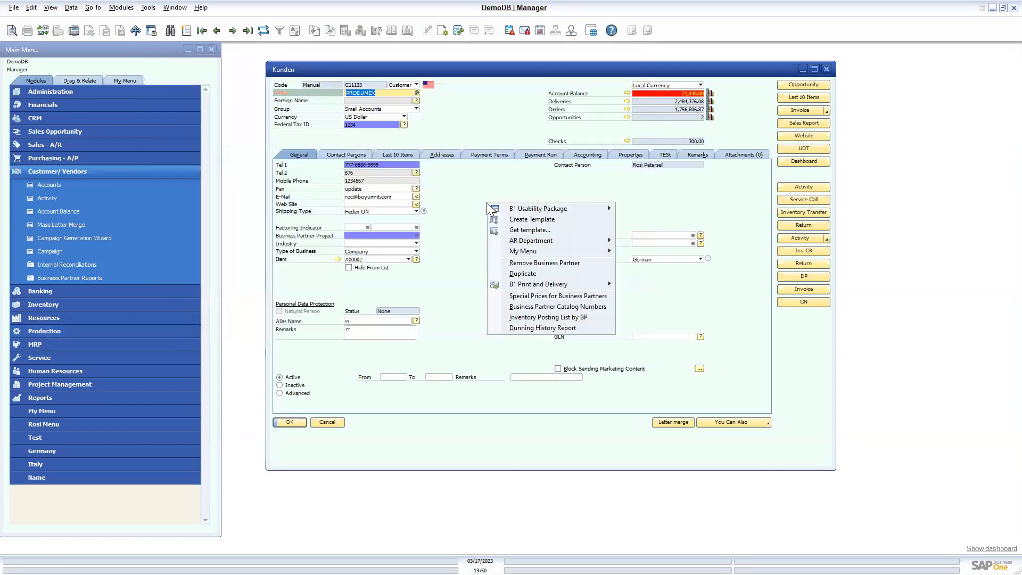
{"action": "mouse_move", "coordinate": [538, 251]}
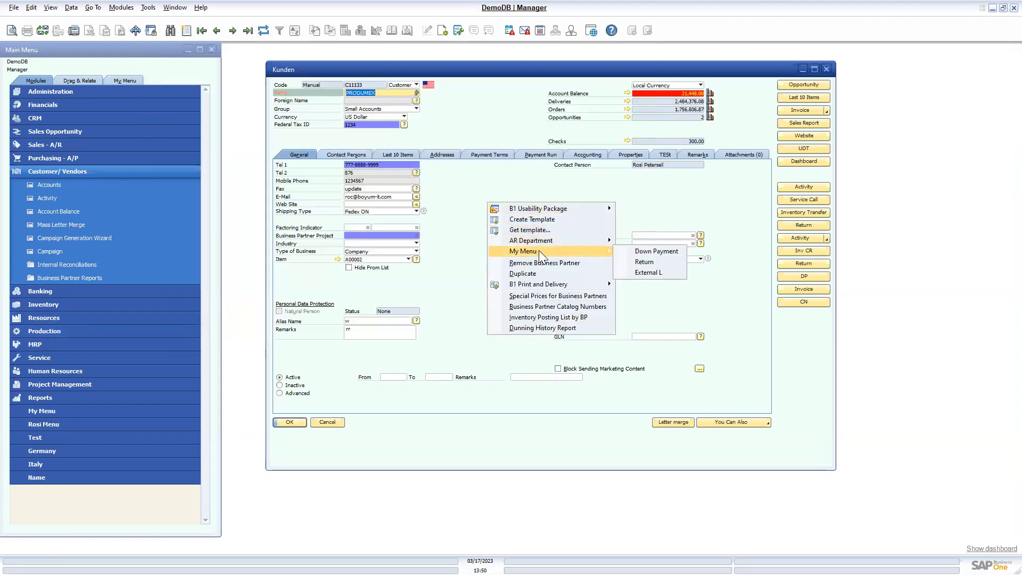
{"action": "left_click", "coordinate": [651, 252]}
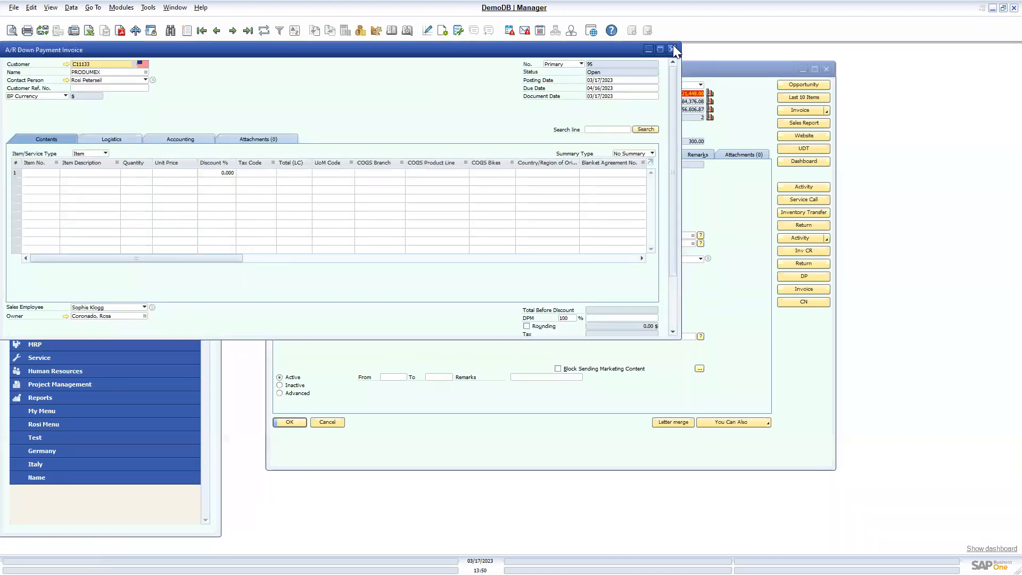
{"action": "left_click", "coordinate": [672, 49]}
{"action": "left_click", "coordinate": [484, 320]}
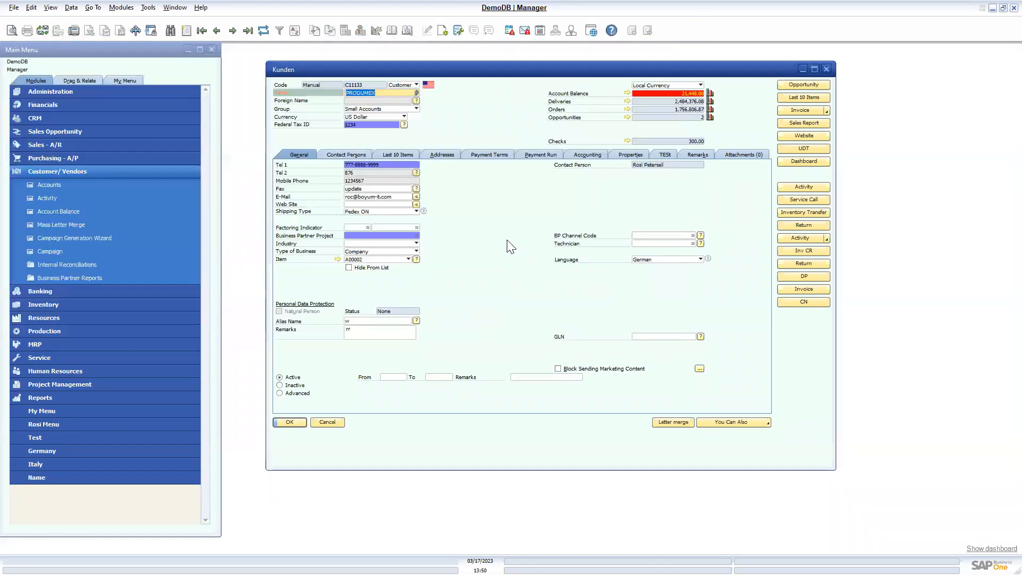
- Test the Return entry of My Menu on the customer record
{"action": "right_click", "coordinate": [507, 241]}
{"action": "mouse_move", "coordinate": [568, 289]}
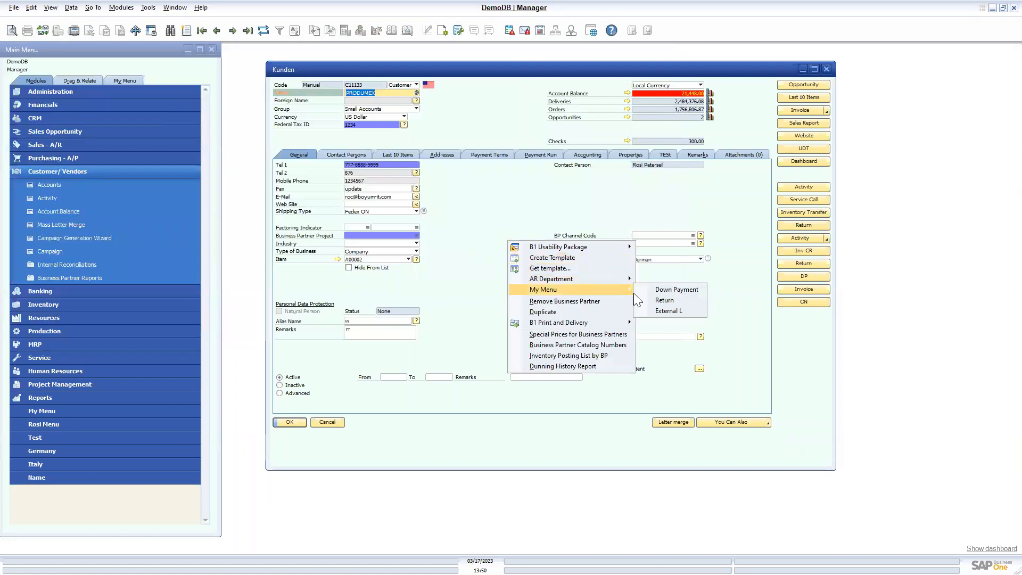
{"action": "left_click", "coordinate": [674, 300]}
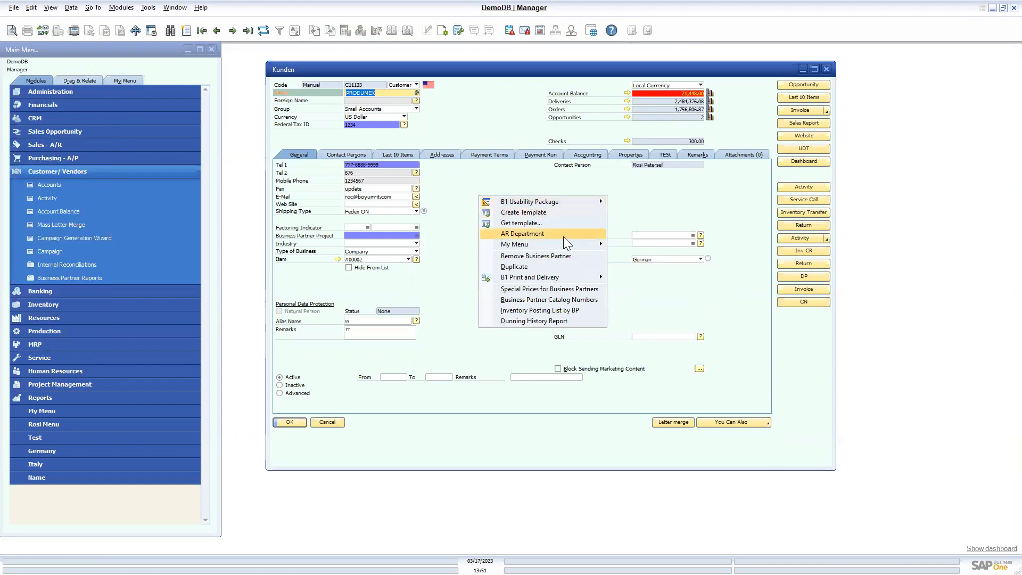
- Look up the universal function code of the Last 10 Items button in the window's function button configuration, and close the configuration
{"action": "mouse_move", "coordinate": [559, 244]}
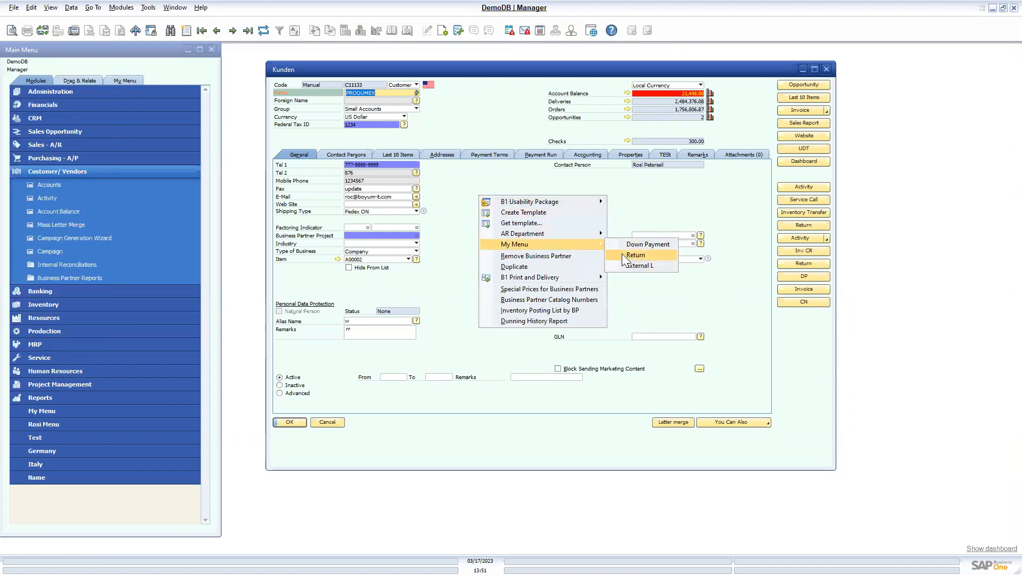
{"action": "mouse_move", "coordinate": [567, 203]}
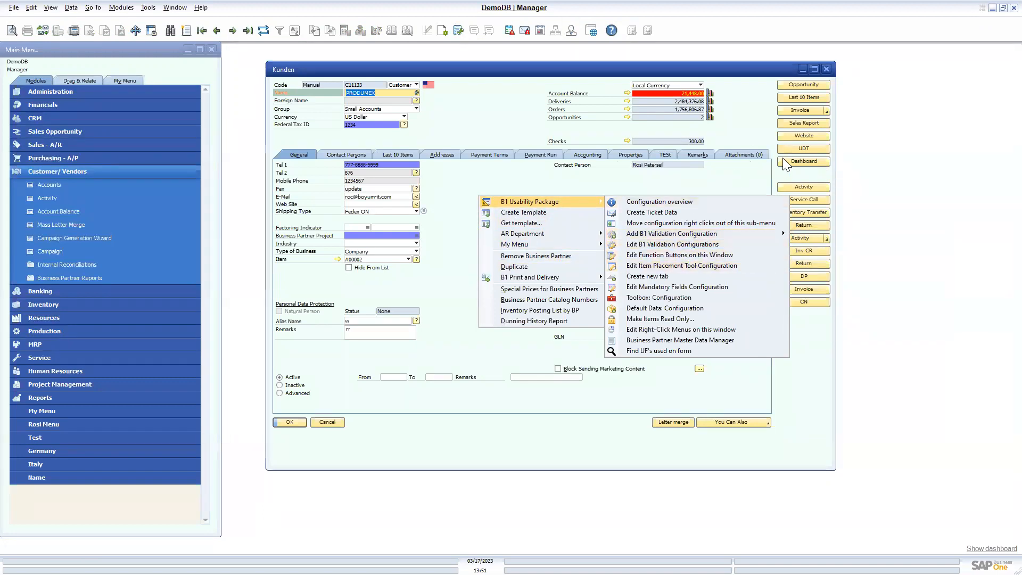
{"action": "right_click", "coordinate": [744, 109]}
{"action": "mouse_move", "coordinate": [782, 115]}
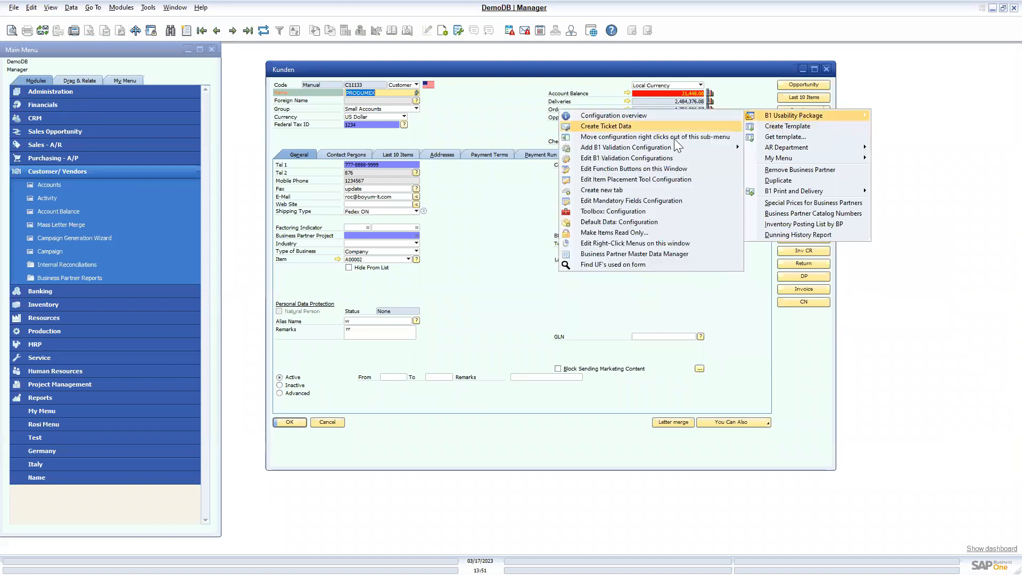
{"action": "left_click", "coordinate": [658, 169]}
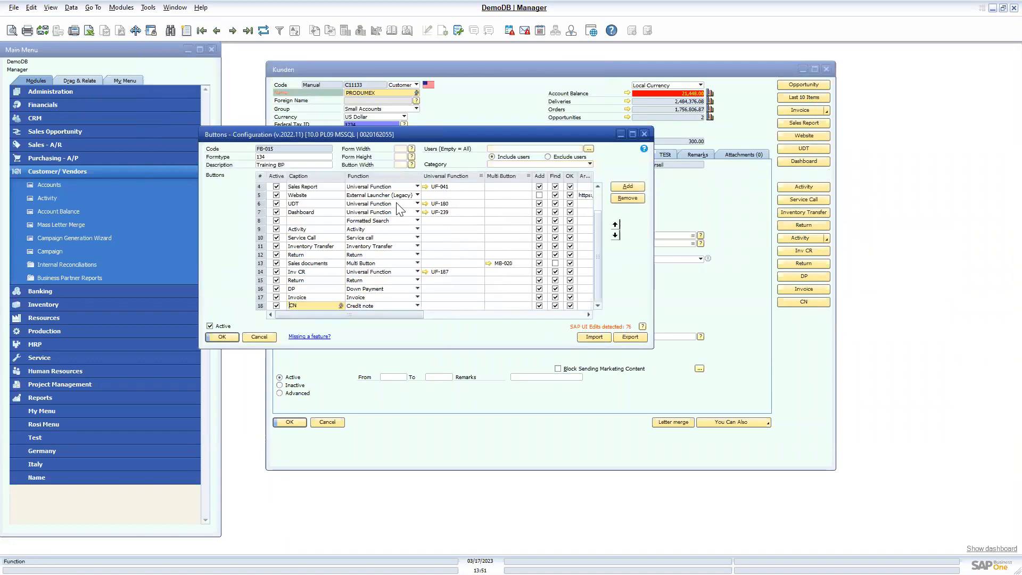
{"action": "scroll", "coordinate": [389, 201], "scroll_direction": "up", "scroll_amount": 2}
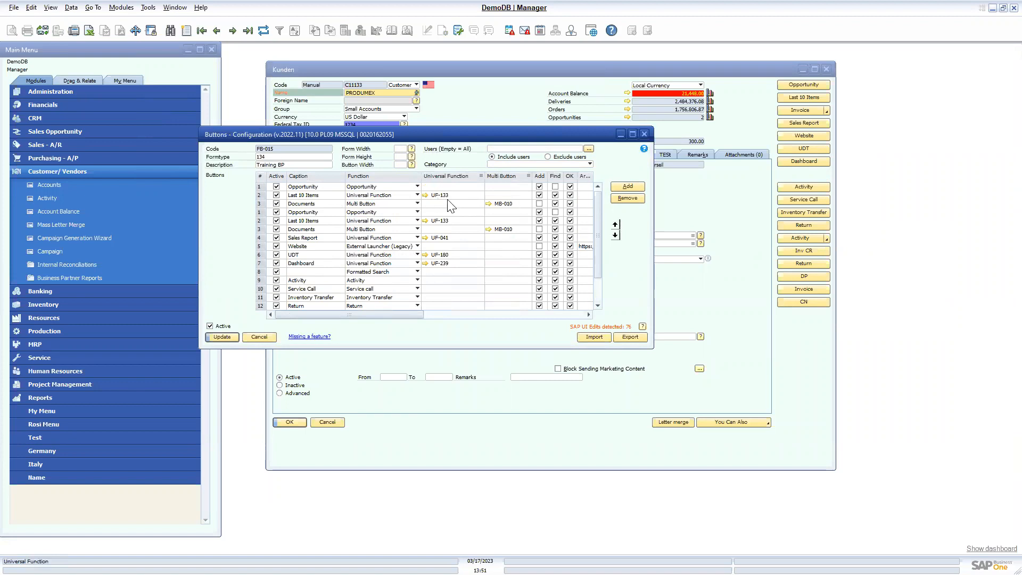
{"action": "left_click", "coordinate": [645, 134]}
- Edit the window's right-click menus, set the UF-code of the External L entry to UF-133, save the change and close the creator
{"action": "right_click", "coordinate": [526, 196]}
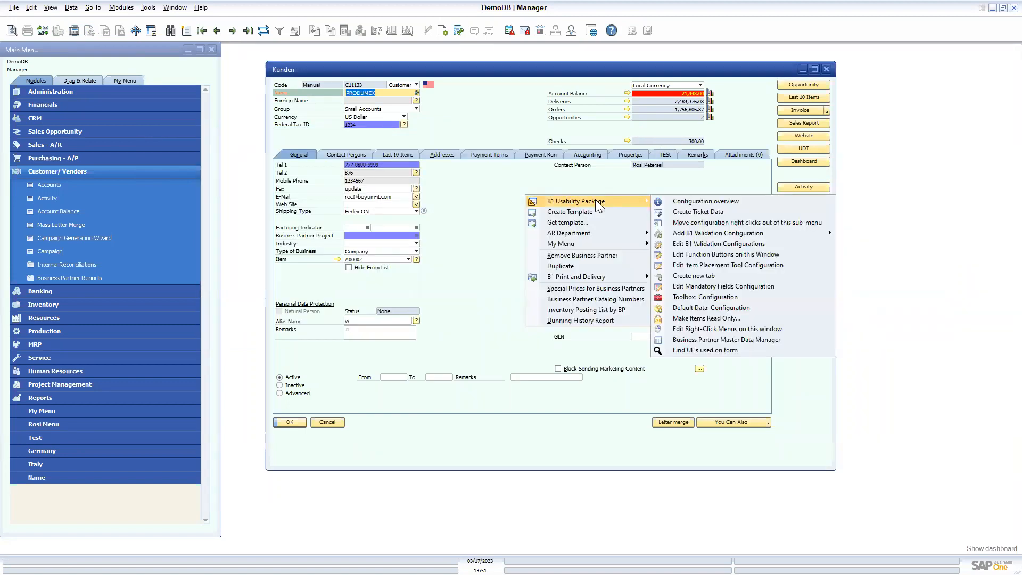
{"action": "left_click", "coordinate": [760, 329]}
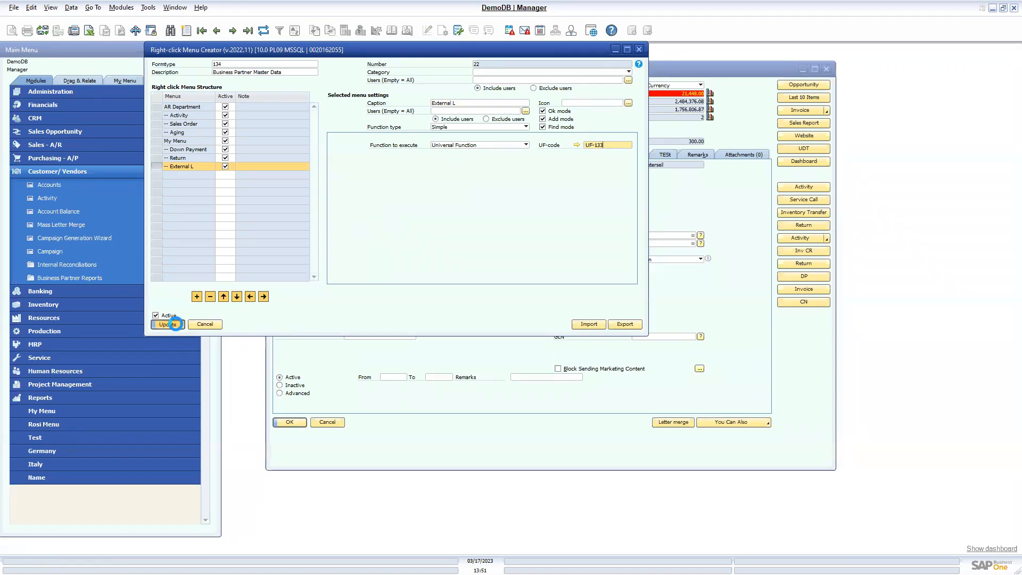
{"action": "left_click", "coordinate": [175, 324]}
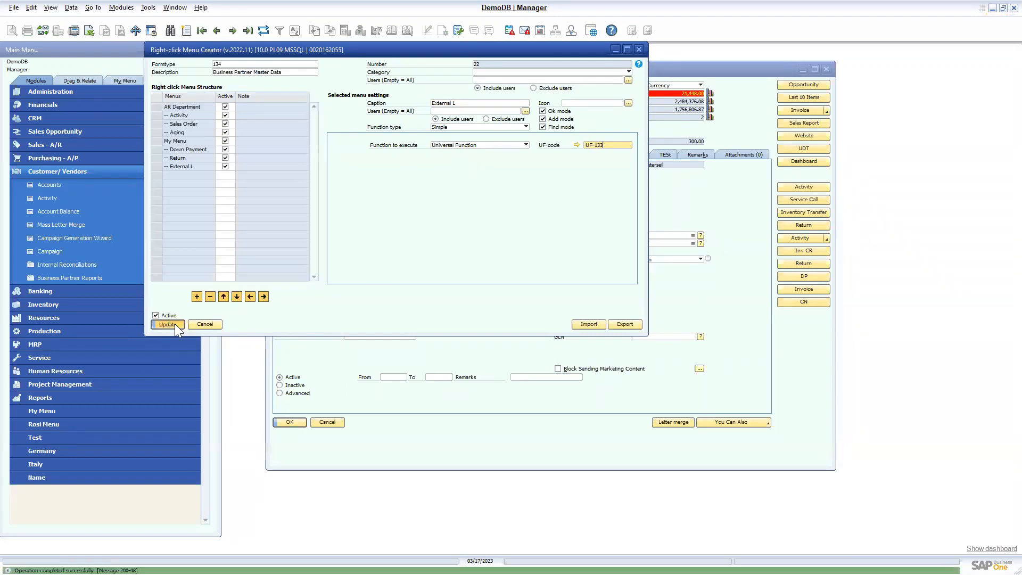
{"action": "left_click", "coordinate": [175, 323]}
- Test the External L entry of My Menu on the PRODUMEX customer record, and close the resulting Training list
{"action": "right_click", "coordinate": [456, 180]}
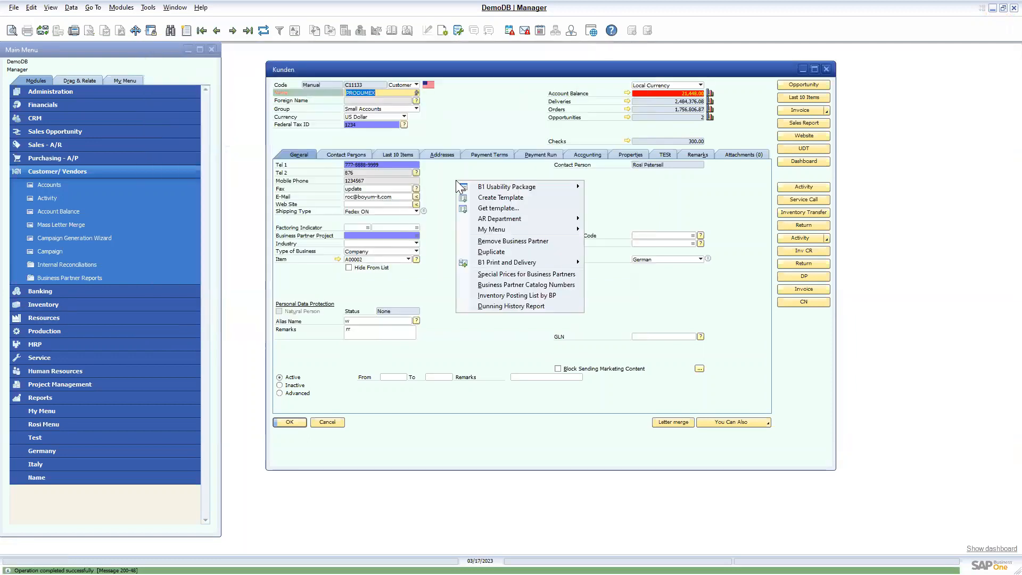
{"action": "mouse_move", "coordinate": [526, 186]}
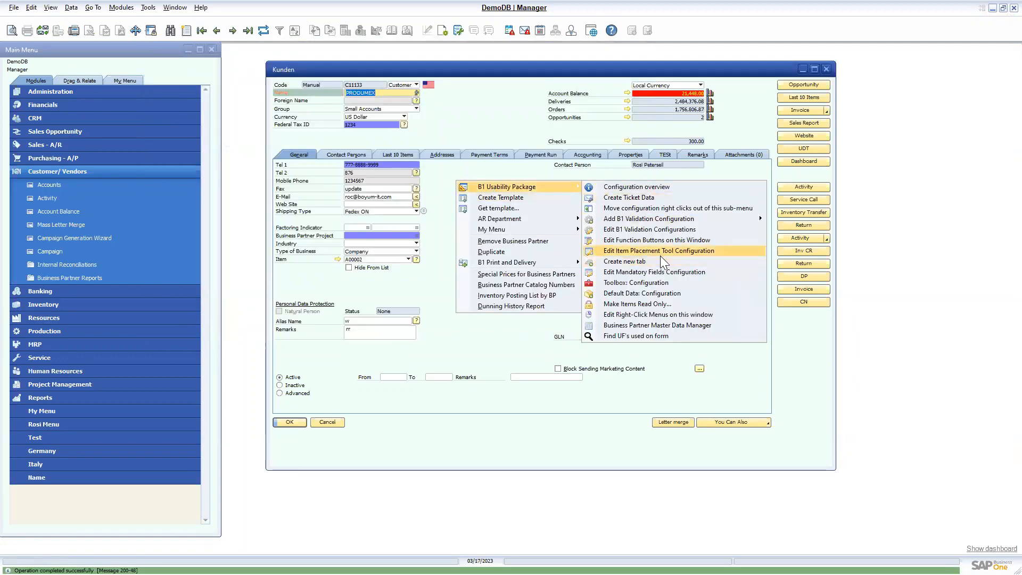
{"action": "mouse_move", "coordinate": [531, 230]}
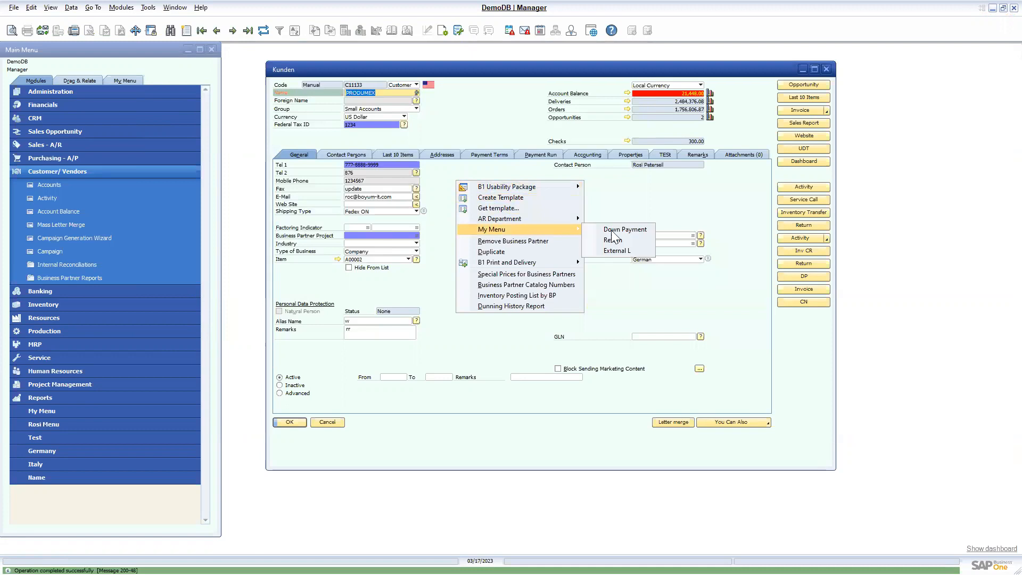
{"action": "left_click", "coordinate": [627, 249]}
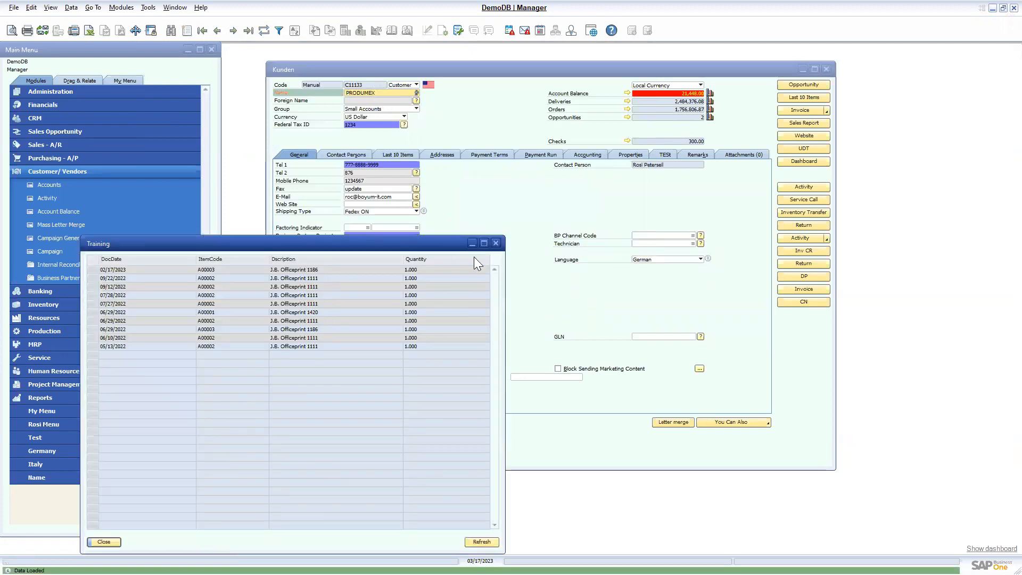
{"action": "left_click", "coordinate": [496, 244]}
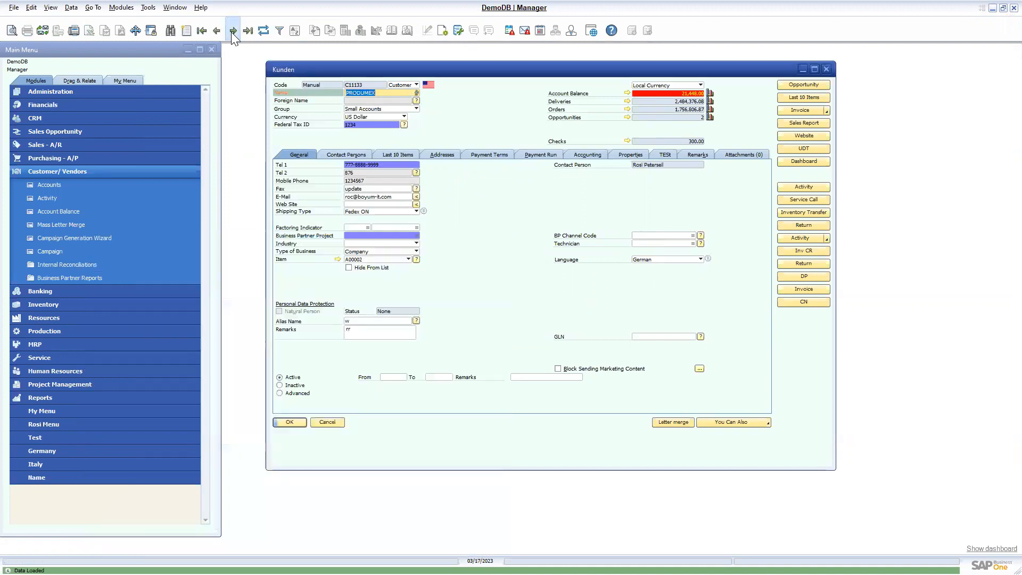
- Test the External L entry of My Menu on the next customer record and on MICROCHIPS, INC, closing the Training list each time
{"action": "left_click", "coordinate": [231, 31]}
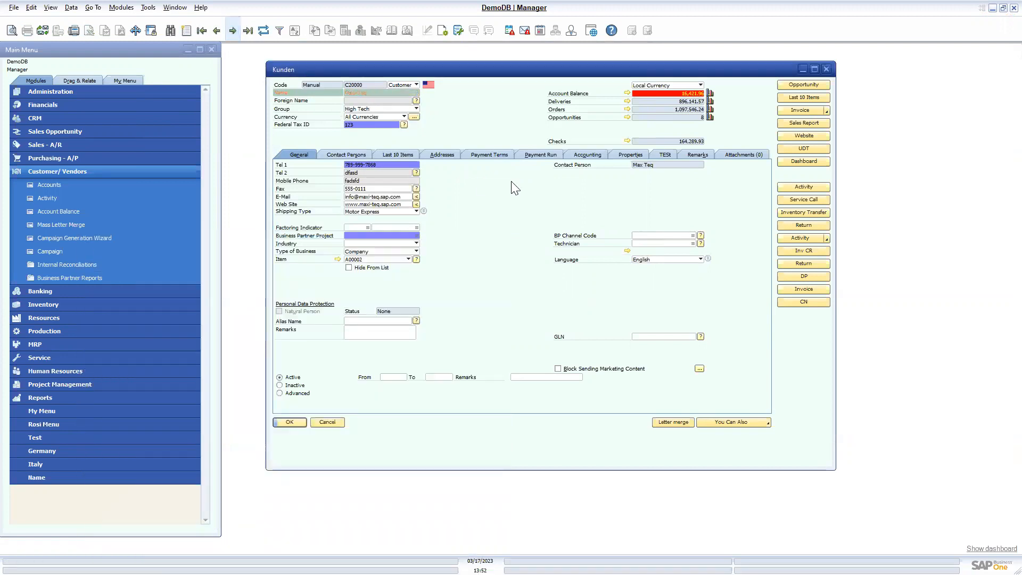
{"action": "right_click", "coordinate": [513, 200]}
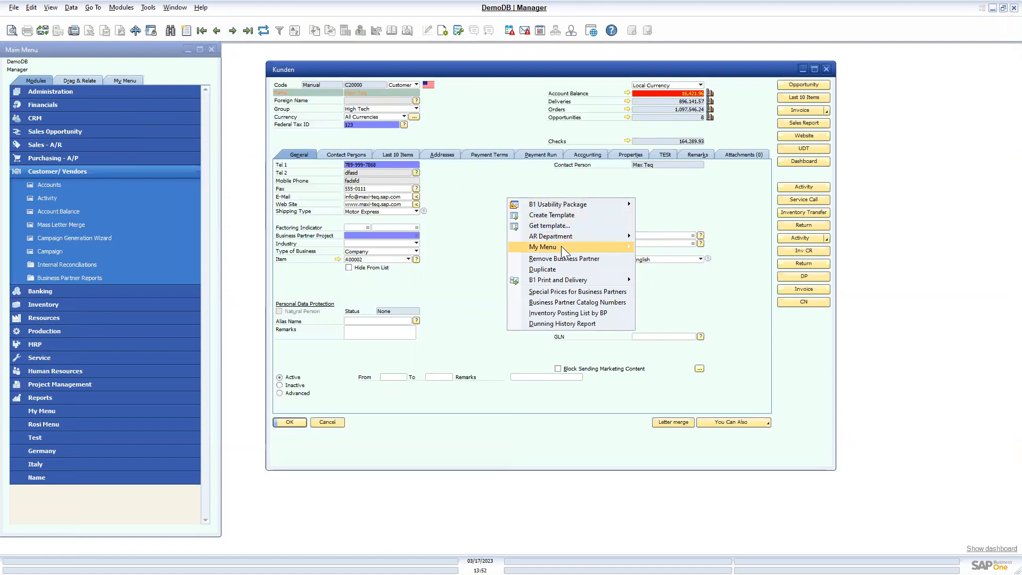
{"action": "mouse_move", "coordinate": [561, 246]}
{"action": "left_click", "coordinate": [675, 269]}
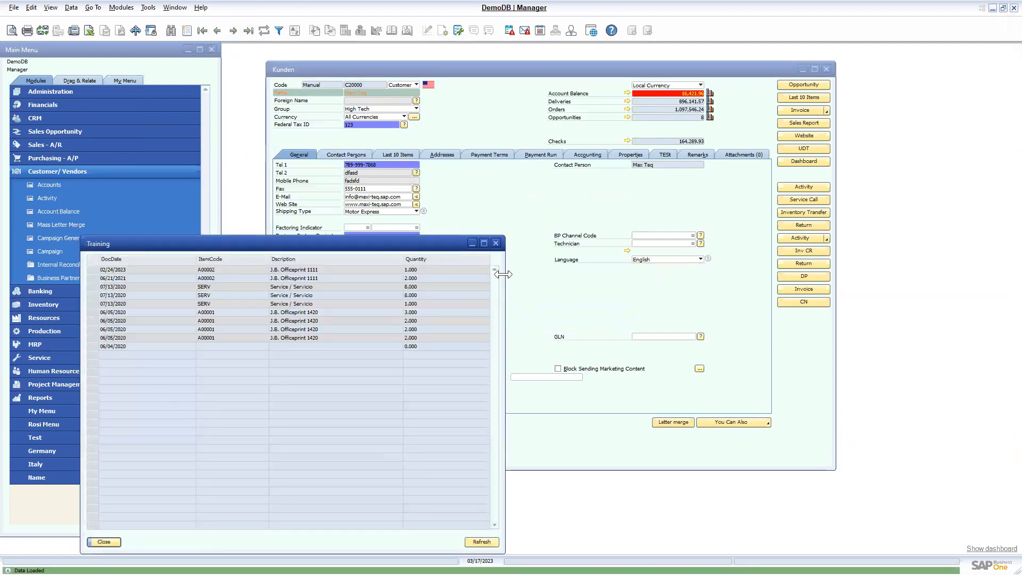
{"action": "left_click", "coordinate": [497, 244]}
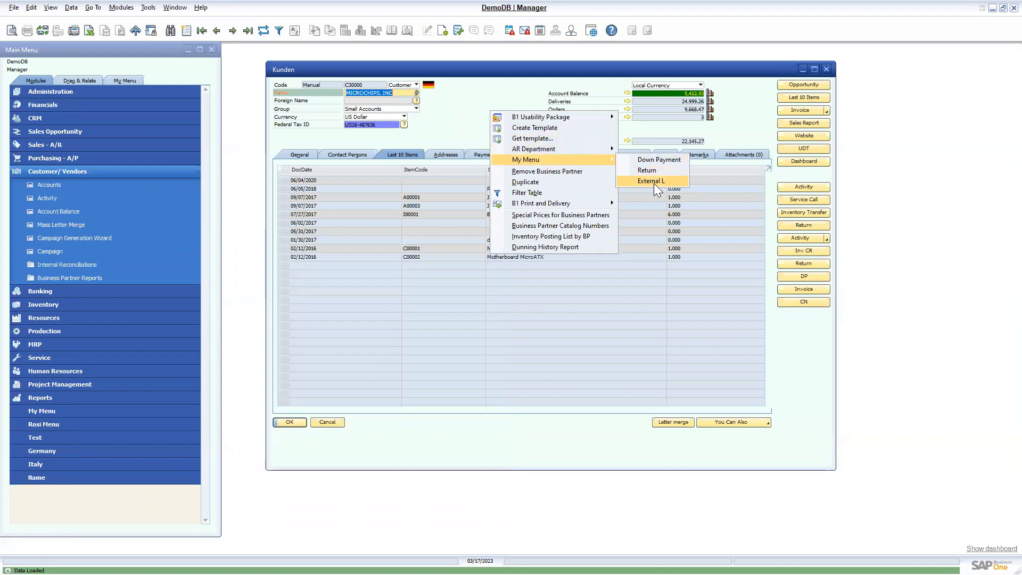
{"action": "left_click", "coordinate": [654, 183]}
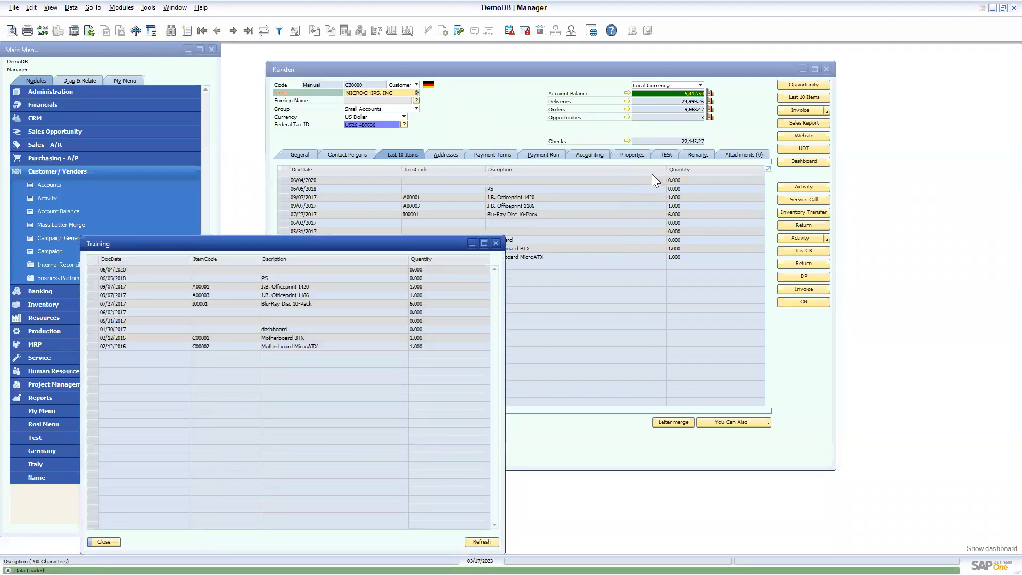
{"action": "left_click", "coordinate": [104, 542]}
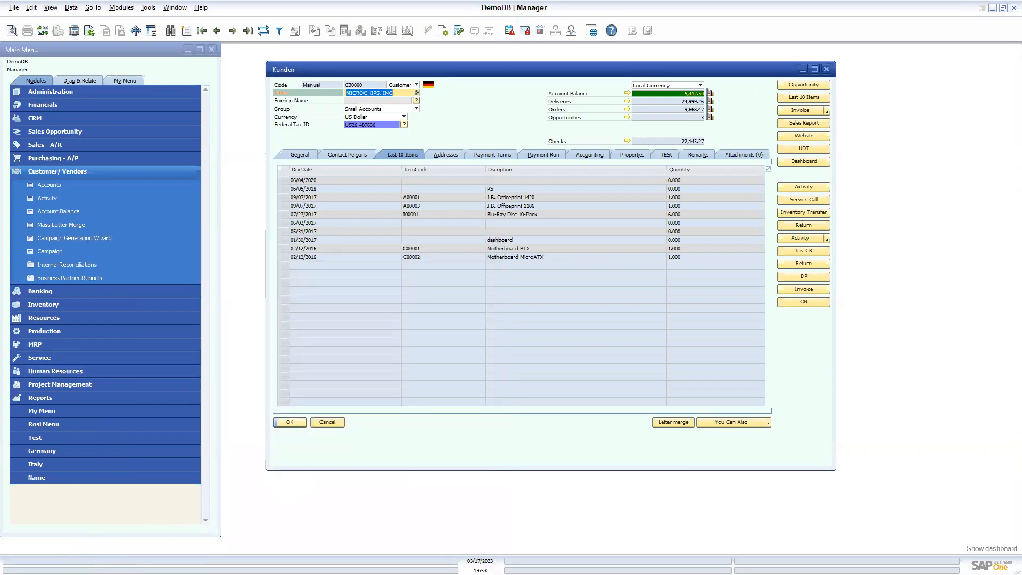
- Switch to the PowerPoint slide show and advance from the Right-click Menu Creator slide to the Conclusion slide
{"action": "key", "text": "alt+Tab"}
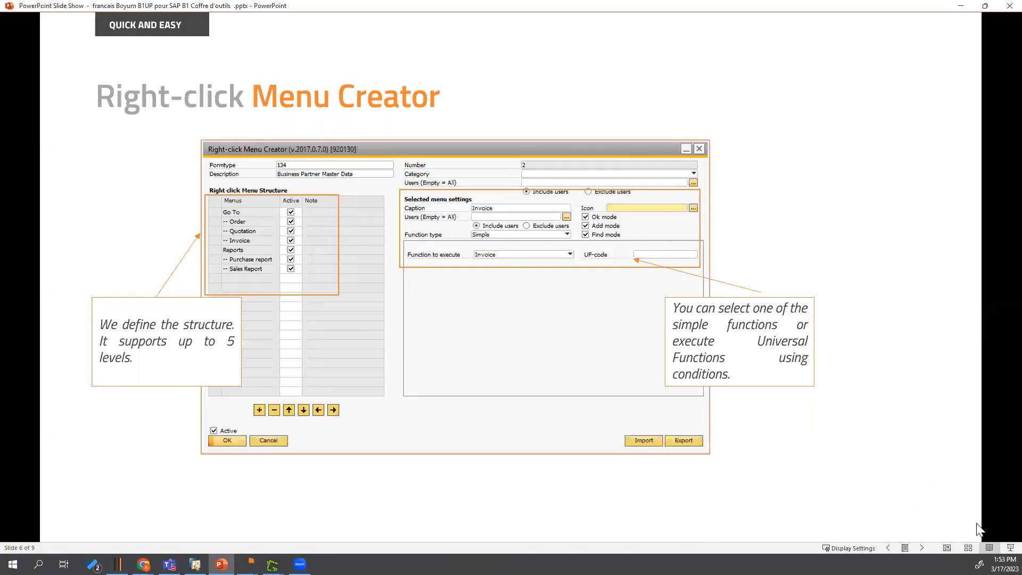
{"action": "left_click", "coordinate": [922, 548]}
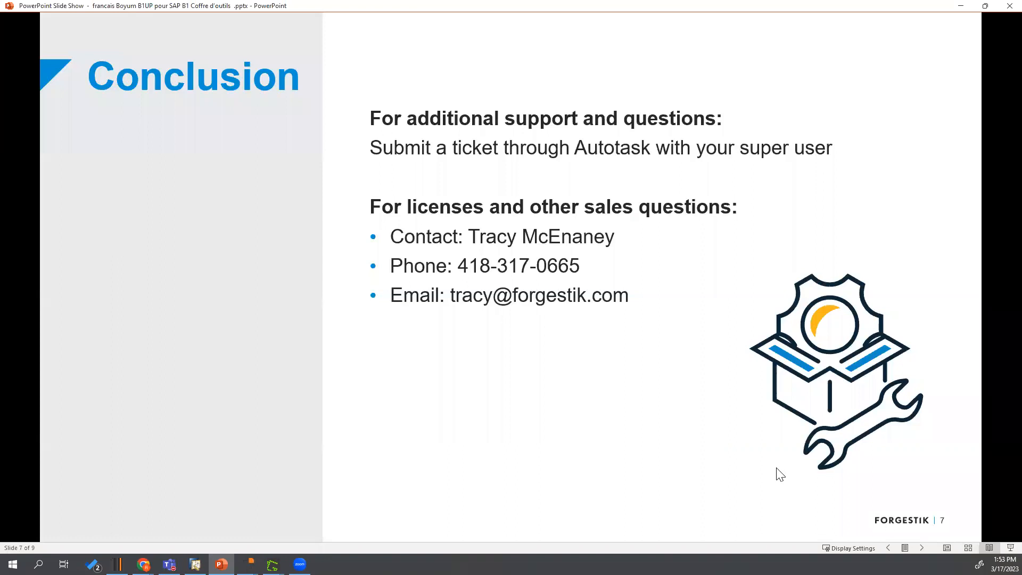